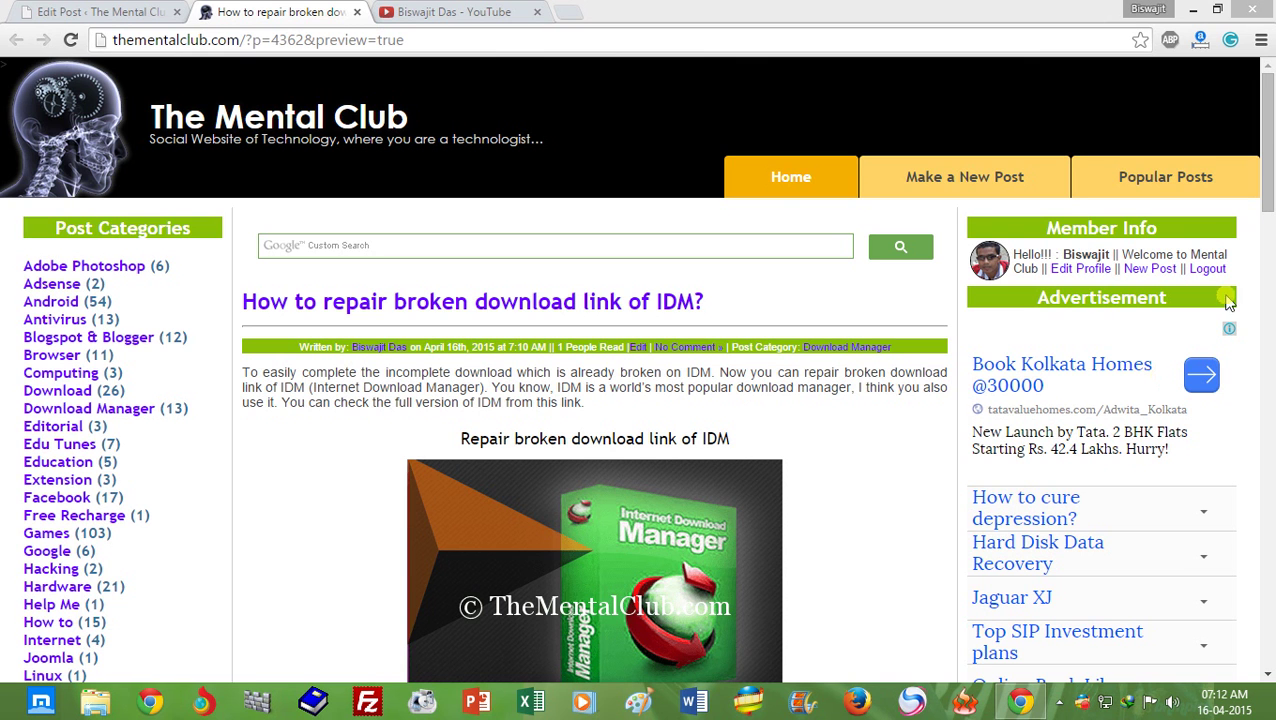
Open the Internet Download Manager main window from its system tray icon.
double_click(1122, 704)
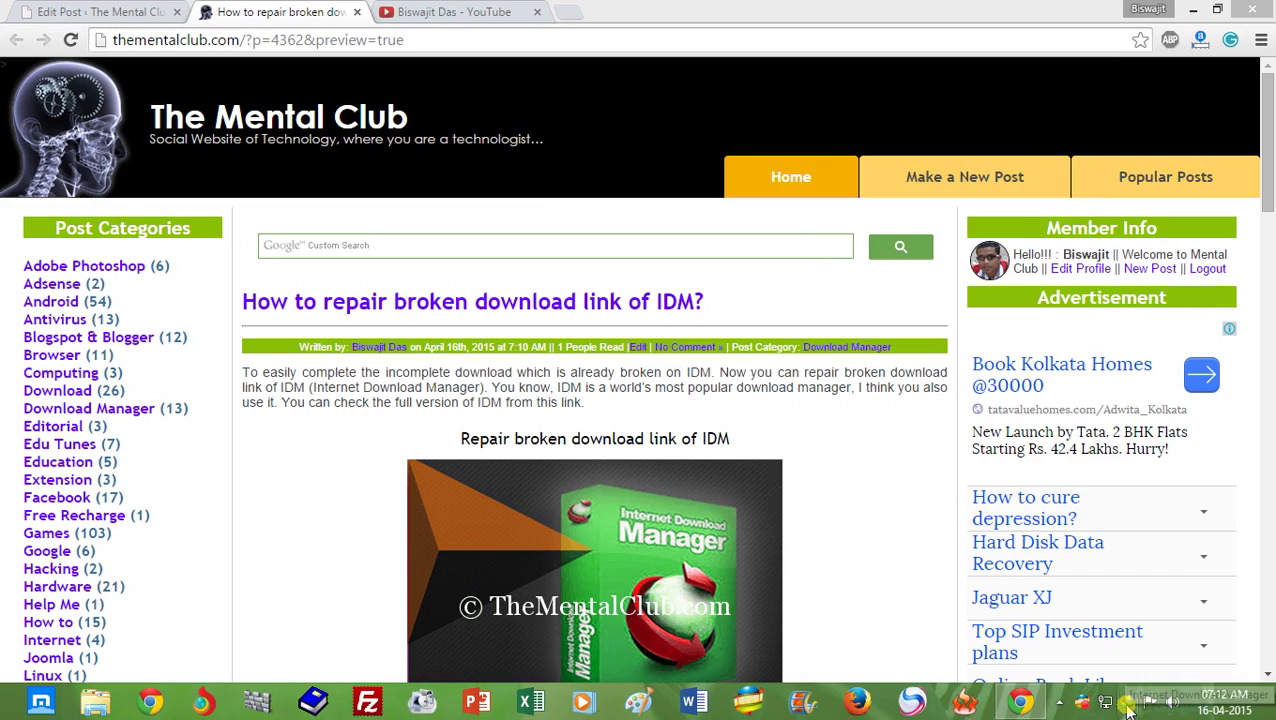
Maximize IDM, resume Boishakhi Jhor.zip, then pause it at 3.73% and close its progress window.
click(1065, 18)
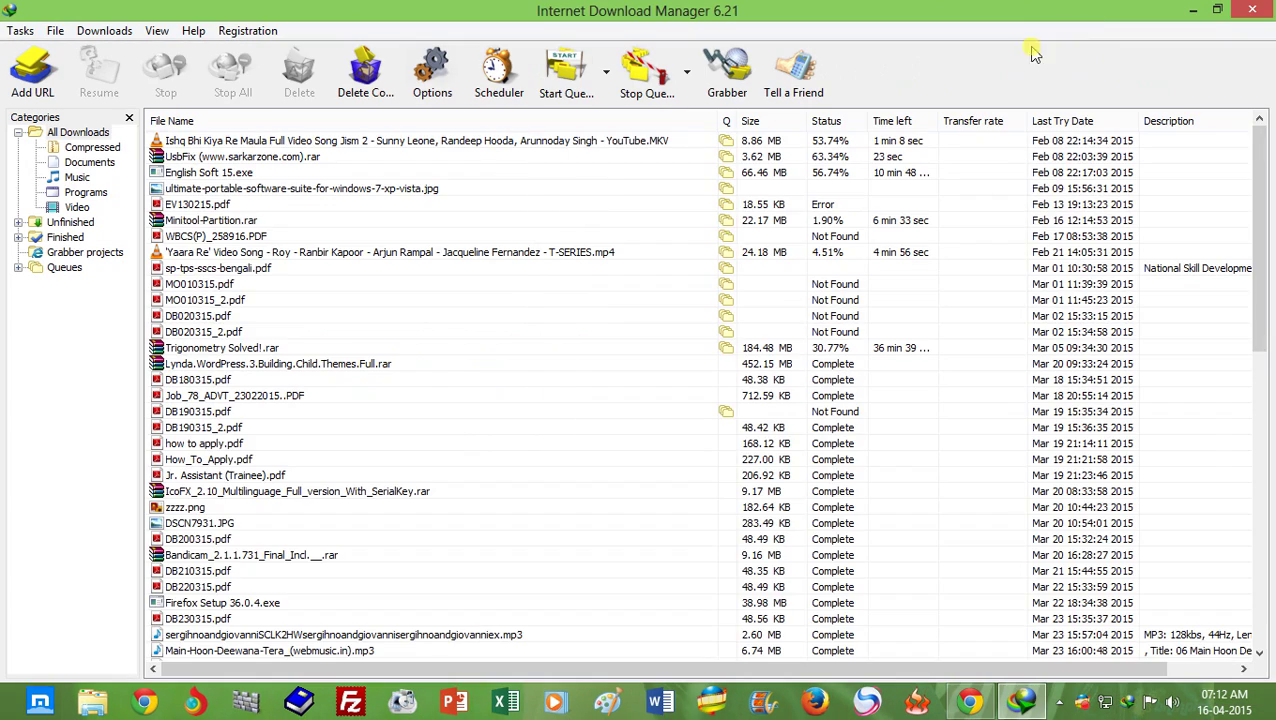
drag(1262, 205, 1270, 455)
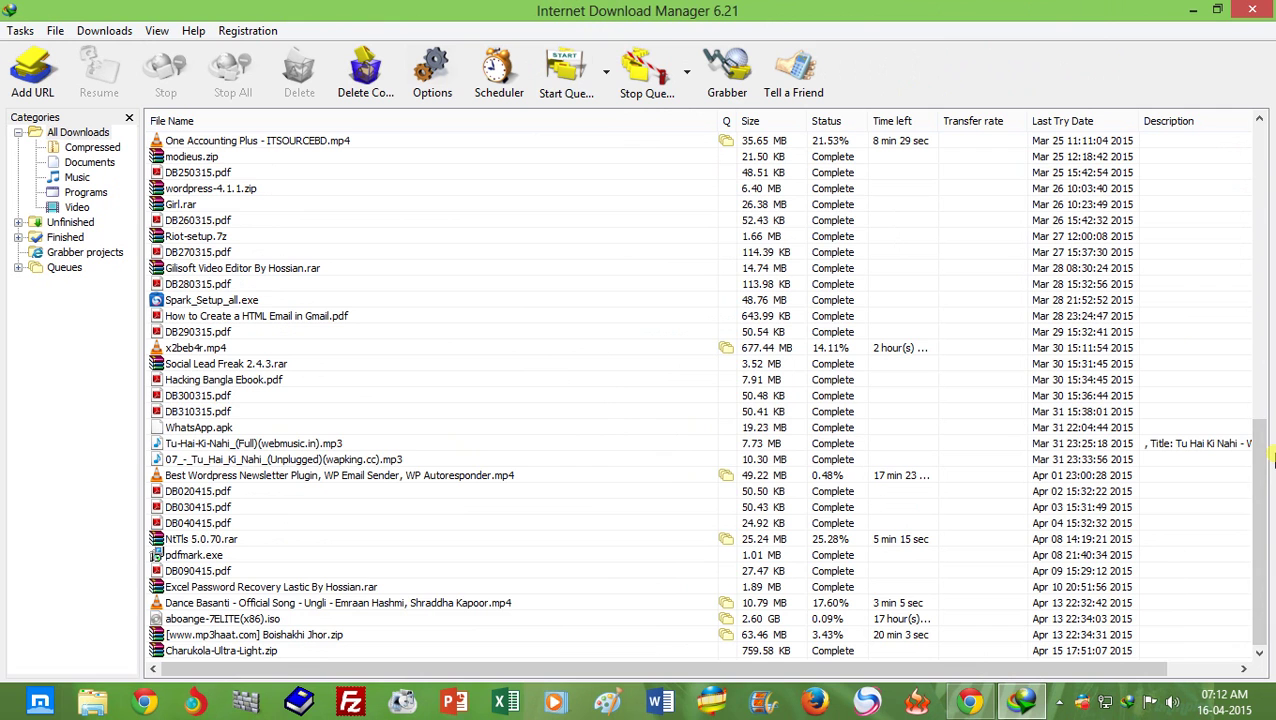
click(258, 636)
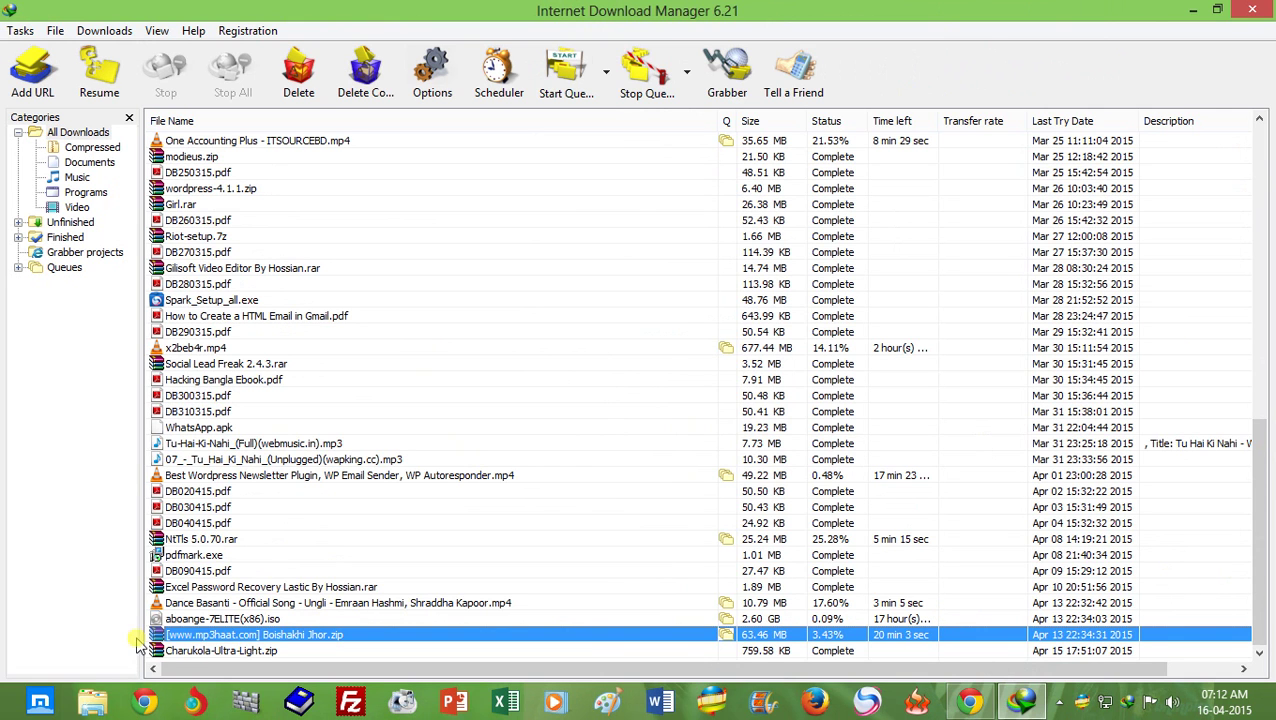
click(370, 641)
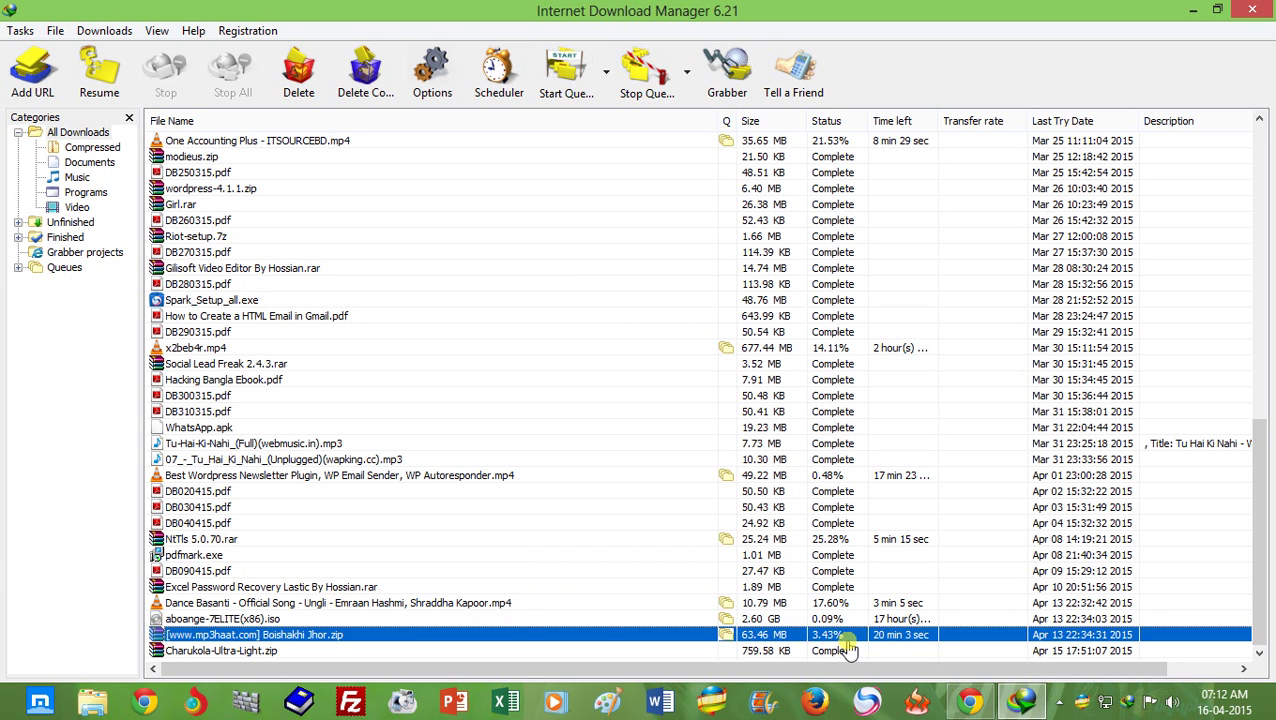
click(97, 82)
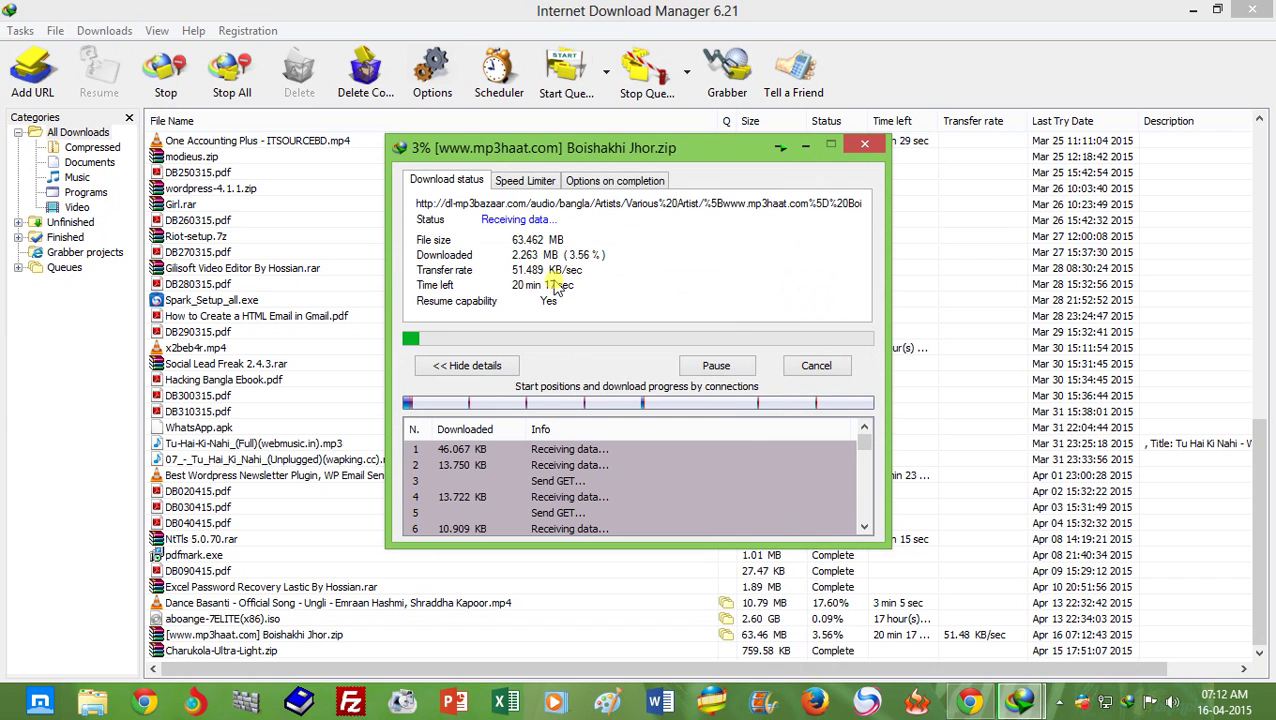
click(720, 366)
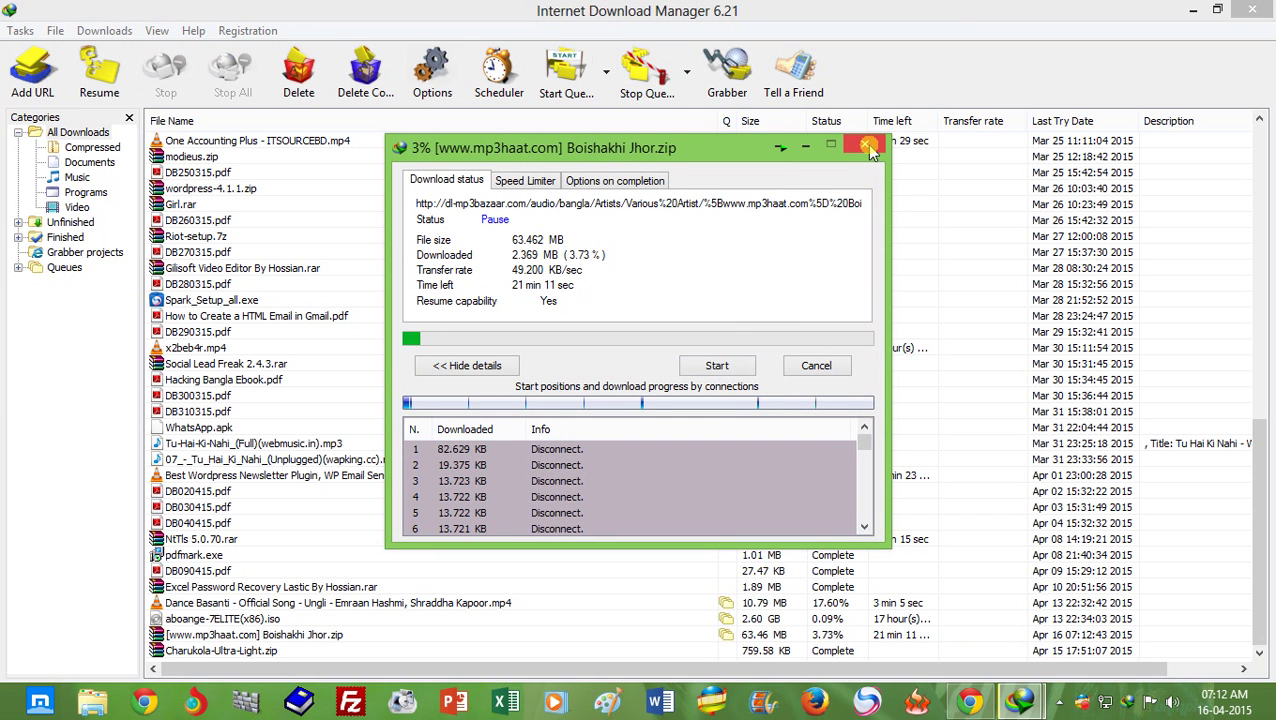
click(870, 147)
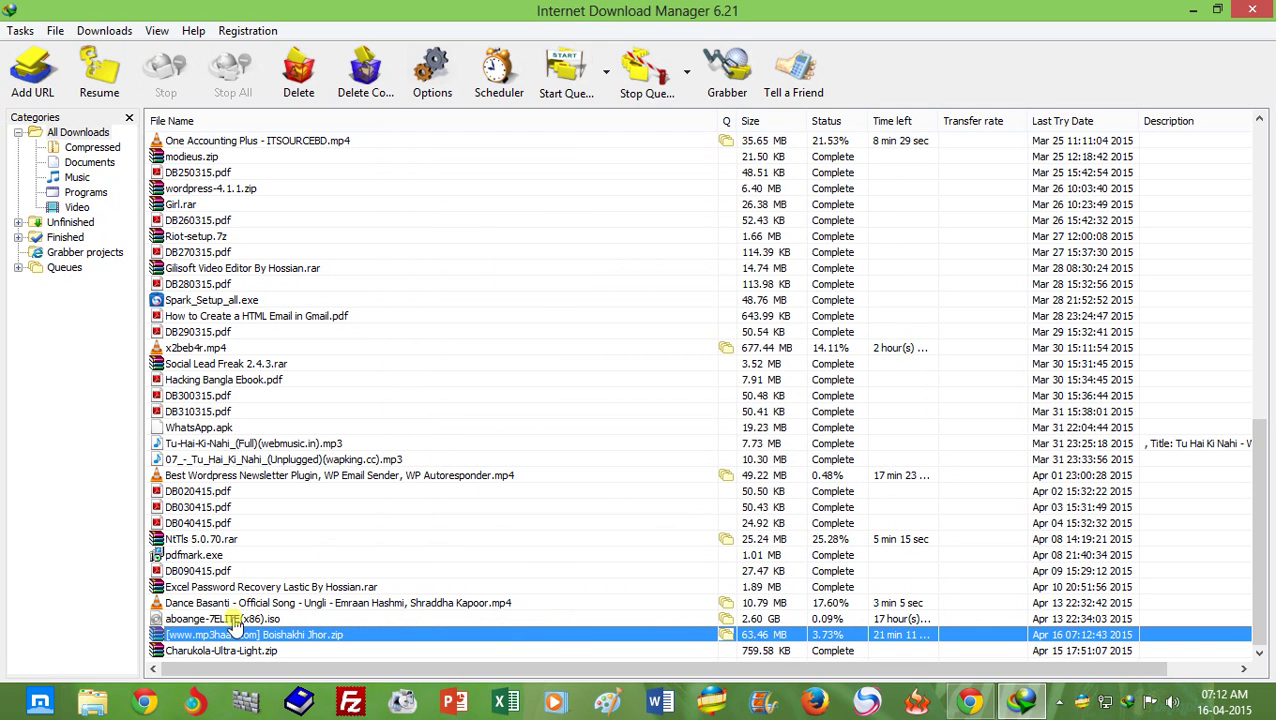
Try resuming aboange-7ELITE(x86).iso and dismiss the expired-address error.
click(243, 619)
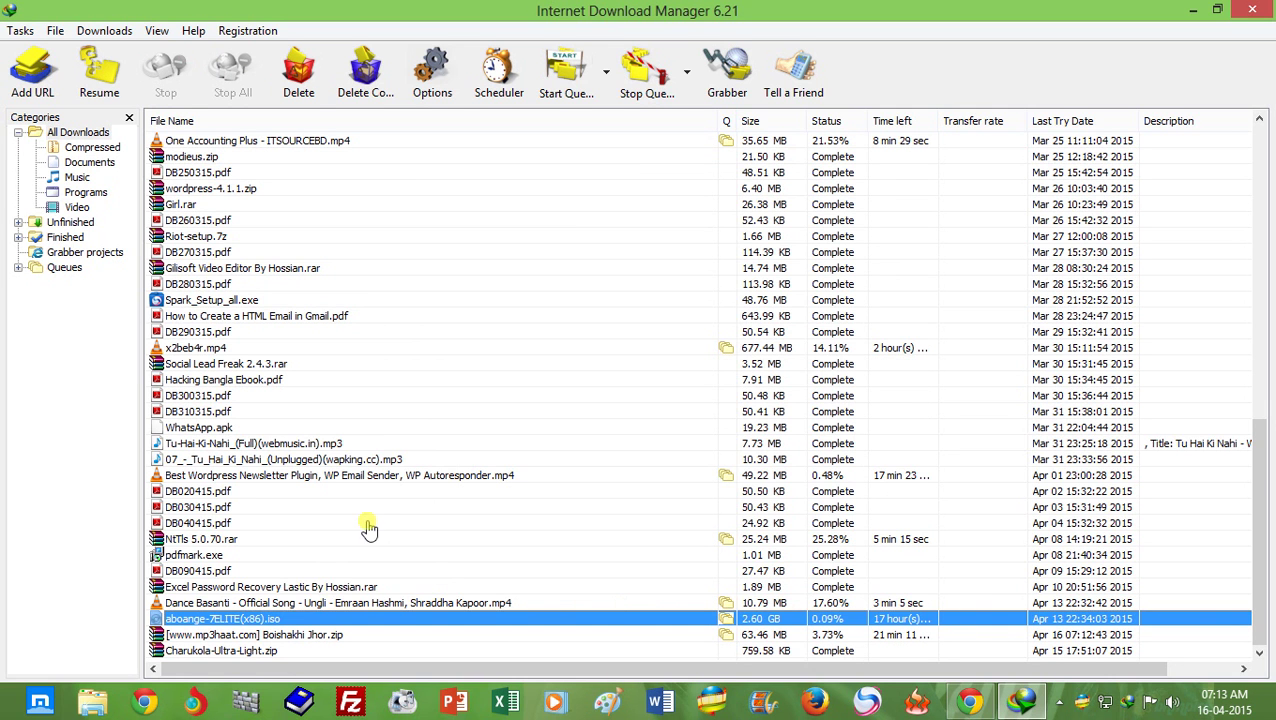
click(105, 80)
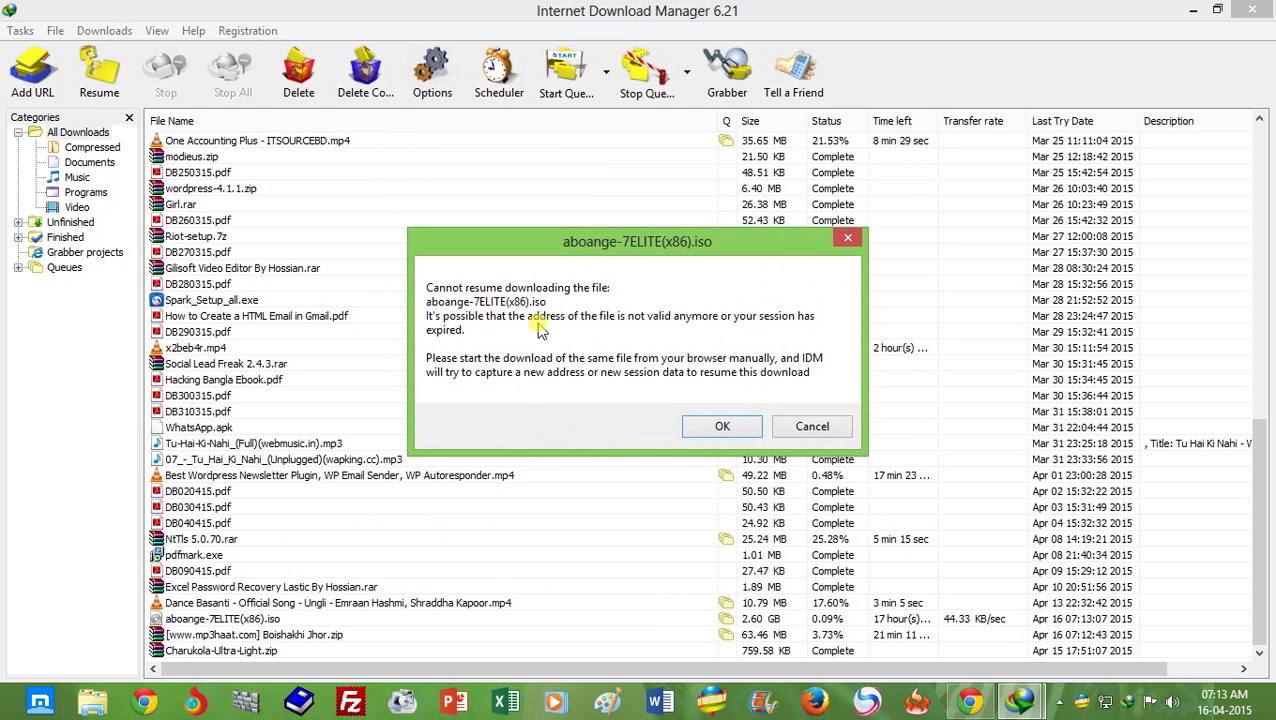
click(723, 430)
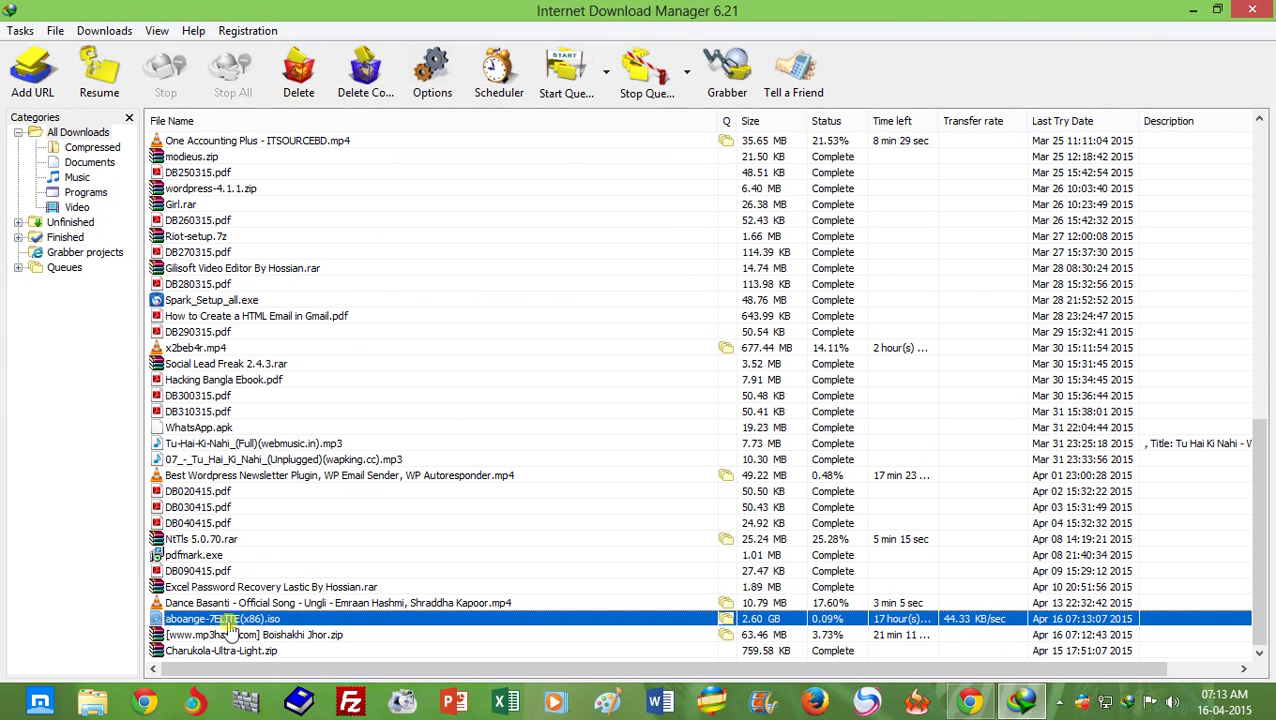
Review the ISO download's File Properties, then close them.
right_click(260, 628)
click(305, 612)
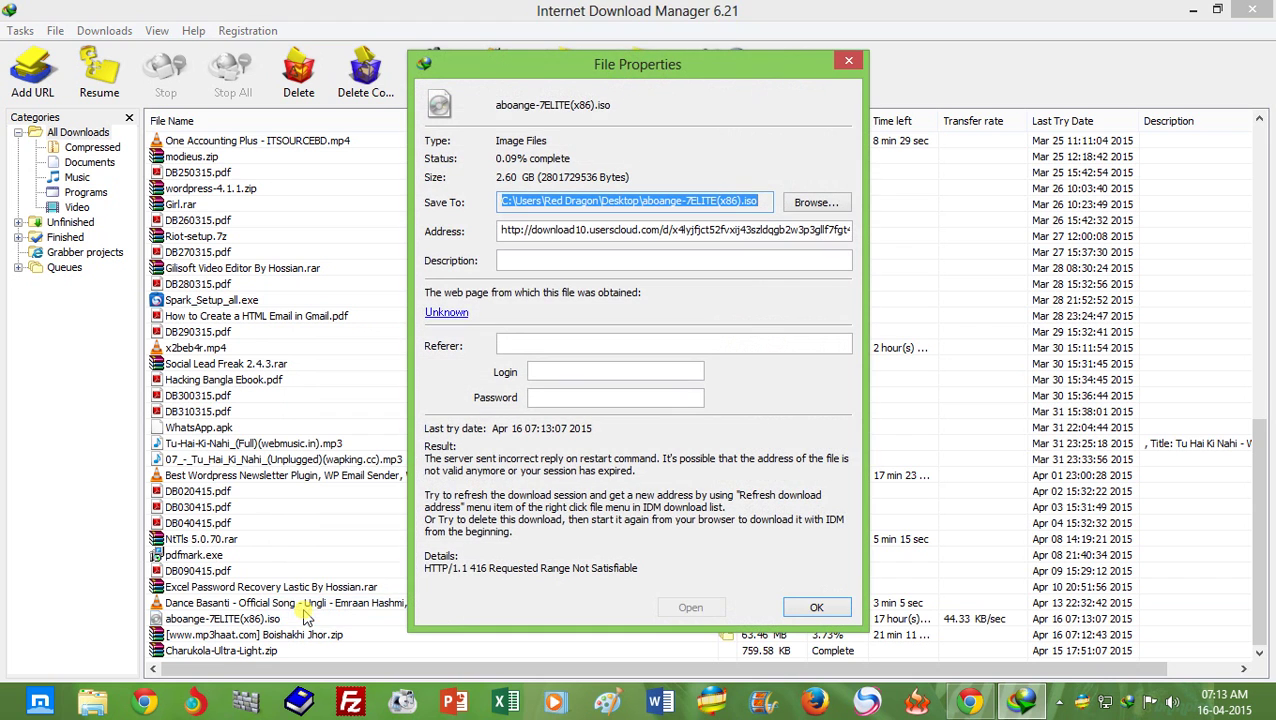
click(848, 61)
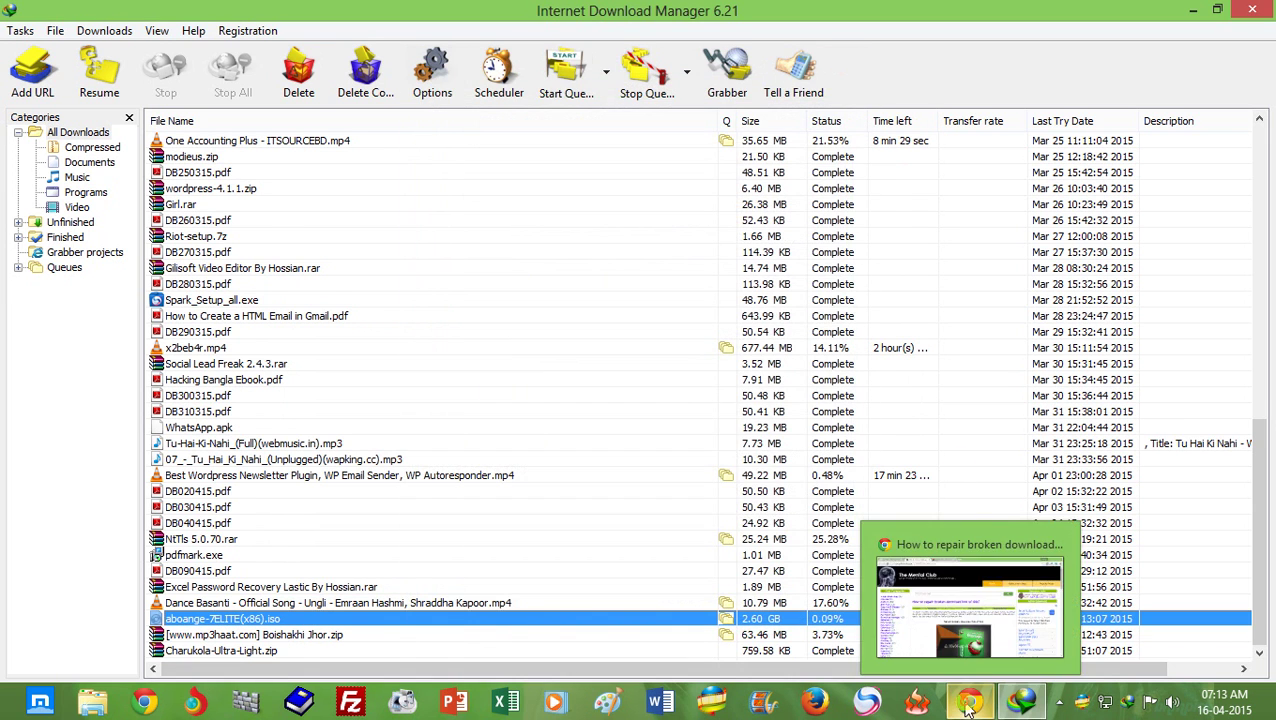
In Chrome, search the site for 'windows 7 elite' and open the Windows 7 Elite post.
click(968, 703)
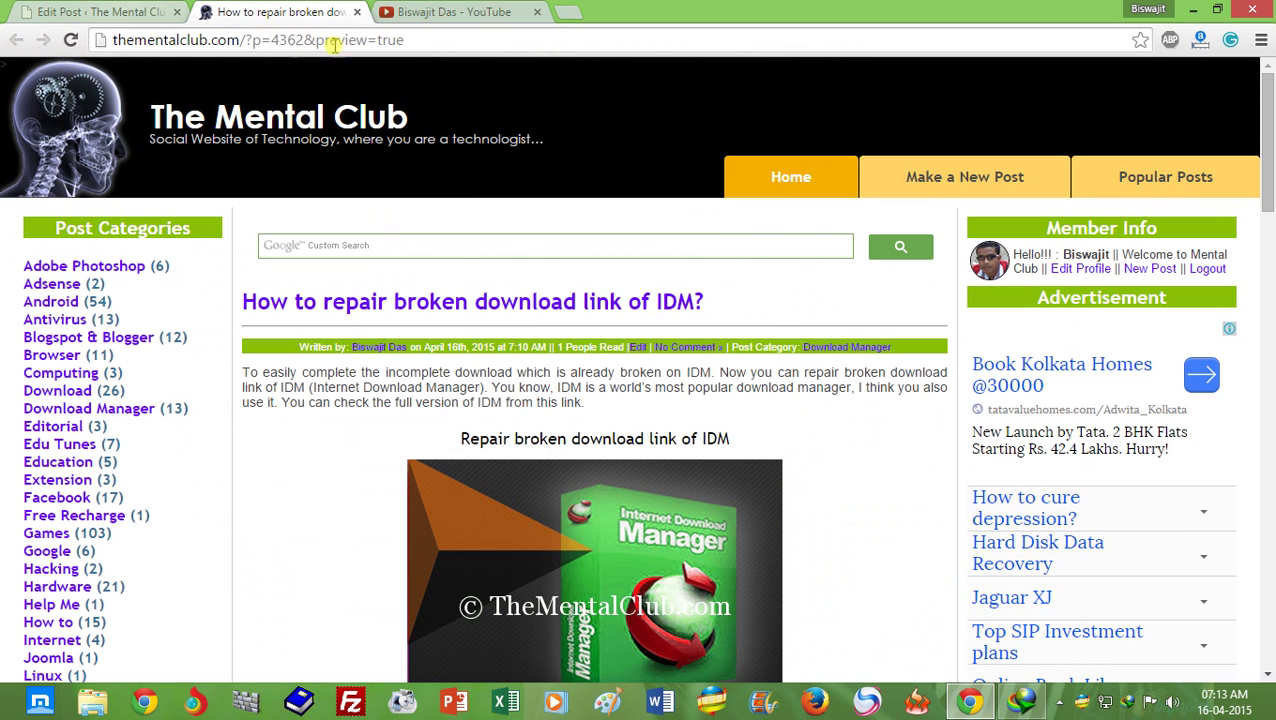
click(464, 249)
text(windows 7 elite)
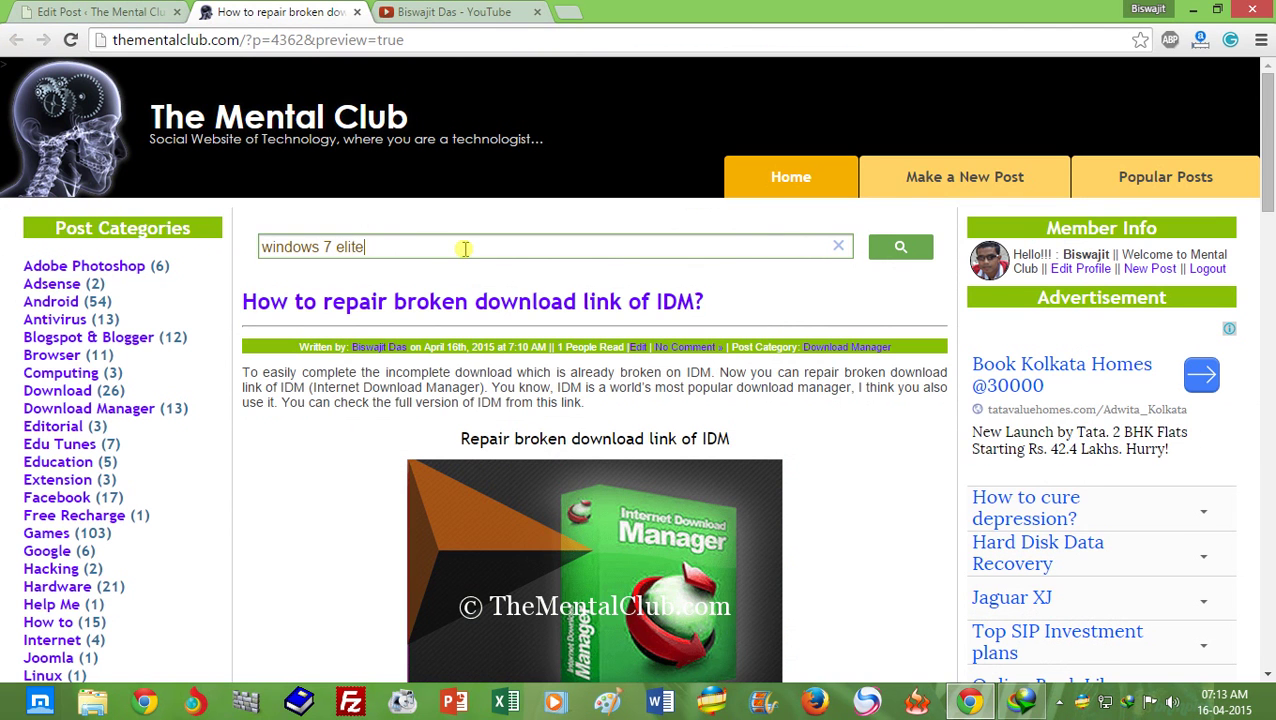
key(Return)
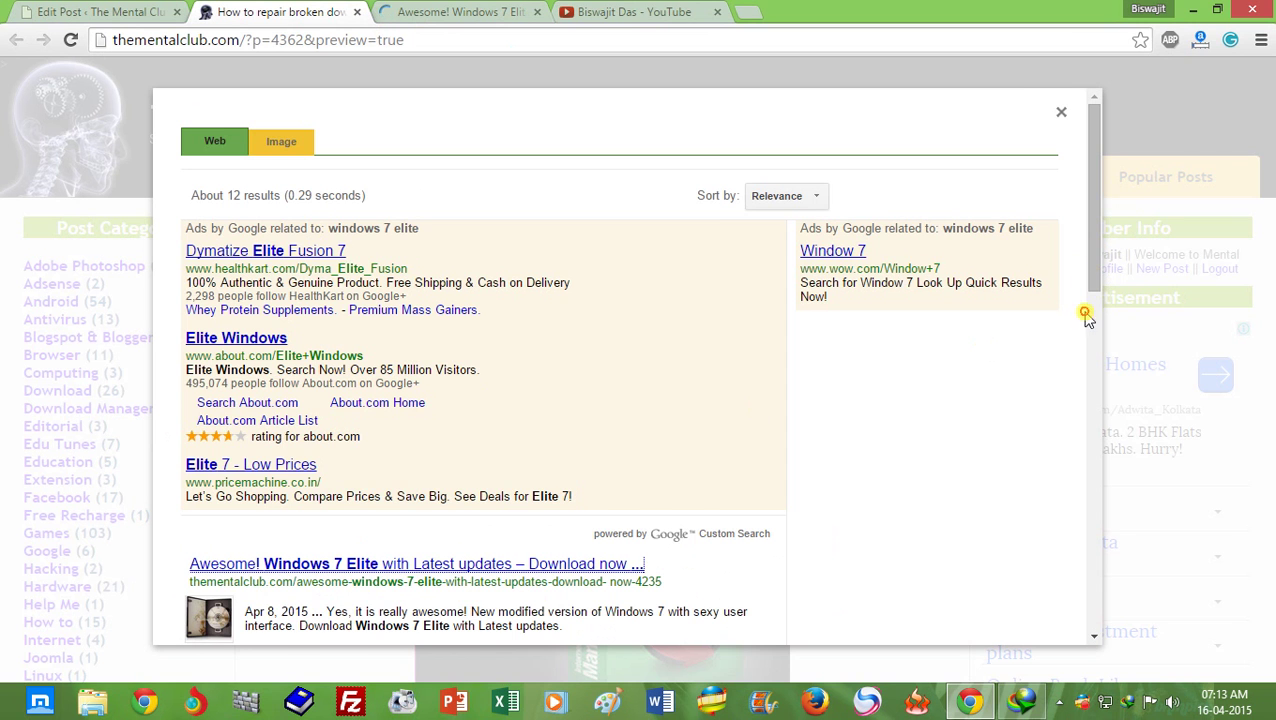
scroll(1080, 311, down, 2)
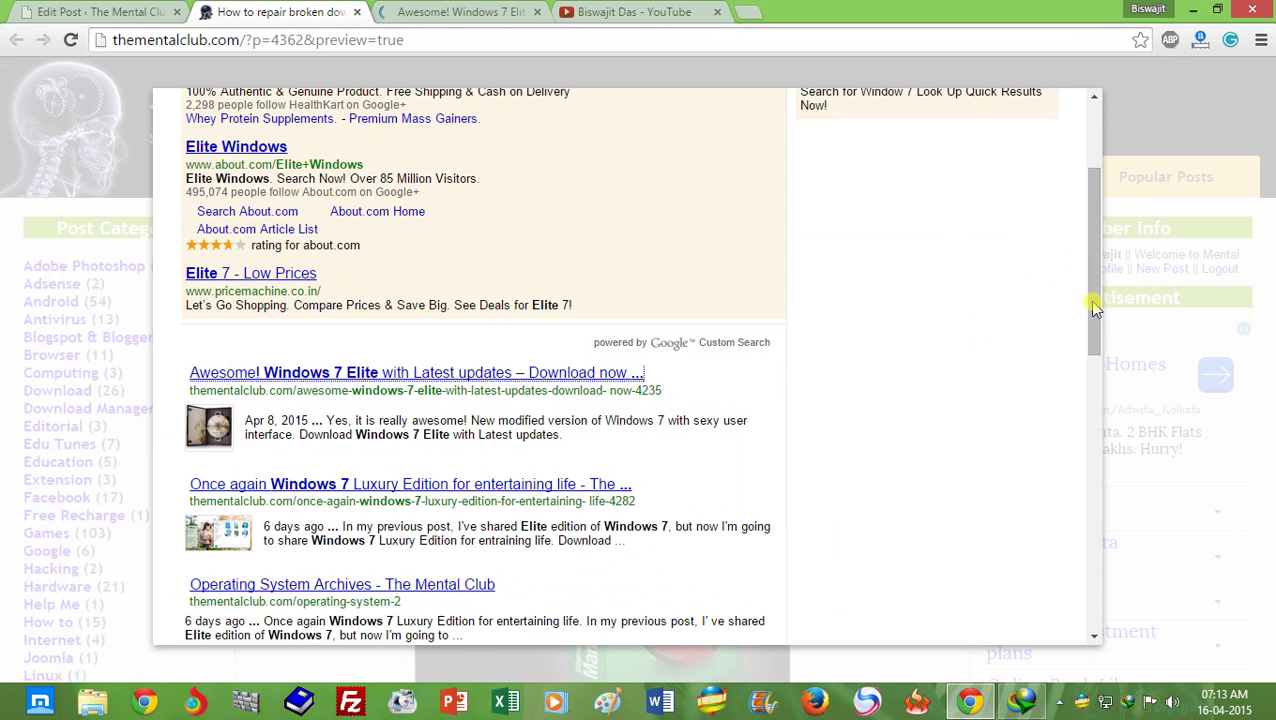
drag(1083, 308, 1083, 325)
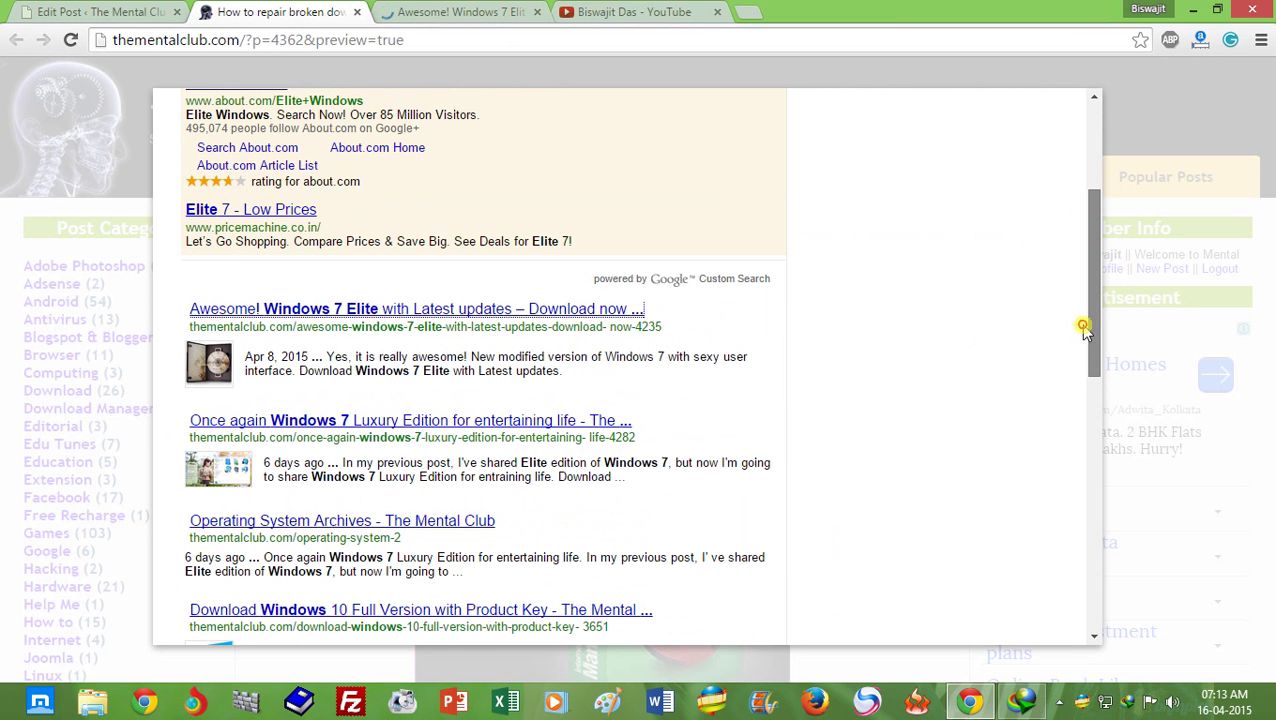
On the Windows 7 Elite post, follow 'Download Win 7 Elite Version from this link' to usersCloud.
click(456, 10)
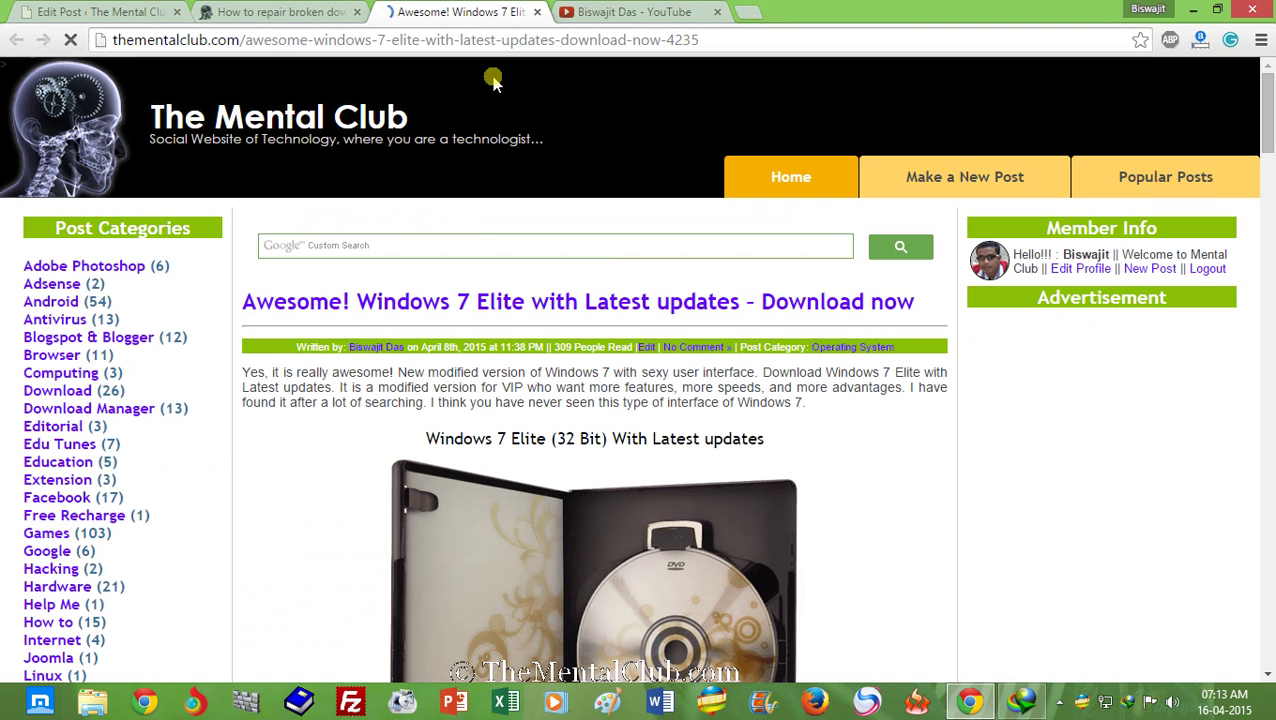
mouse_move(1270, 148)
mouse_down()
mouse_move(1270, 500)
mouse_move(1270, 460)
mouse_up()
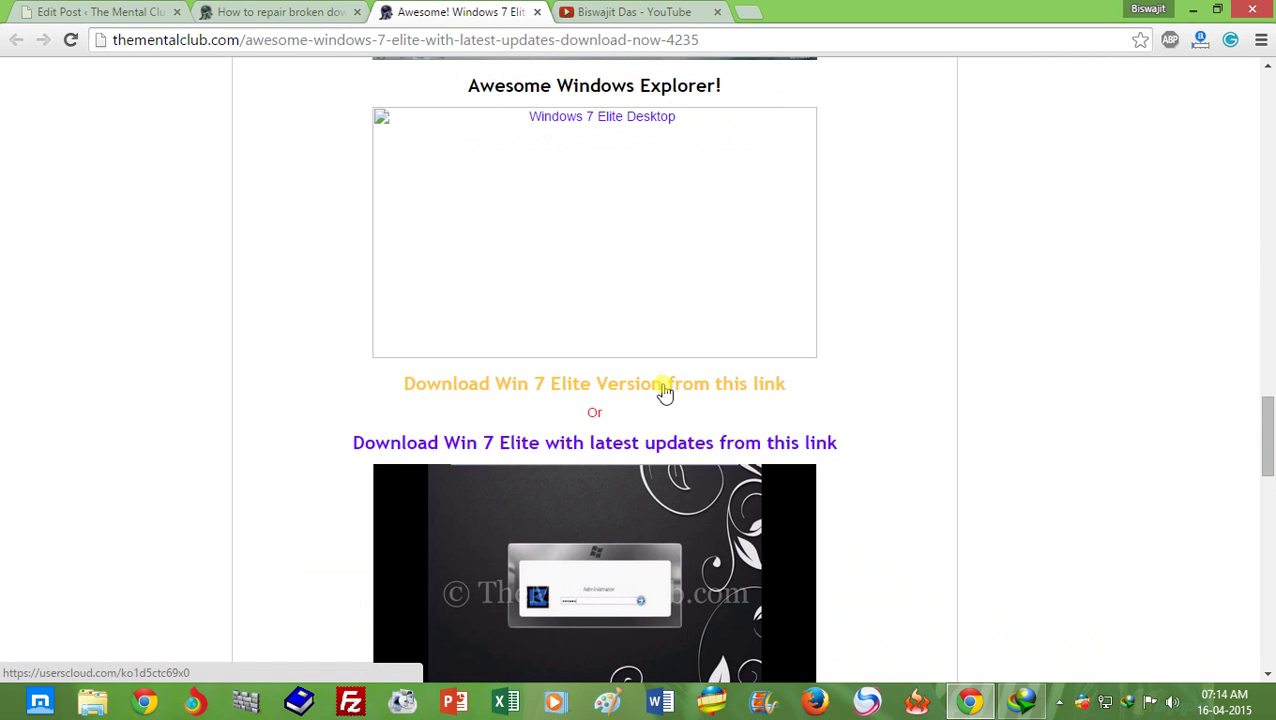
mouse_move(1267, 432)
mouse_down()
mouse_move(1268, 78)
mouse_move(1245, 393)
mouse_up()
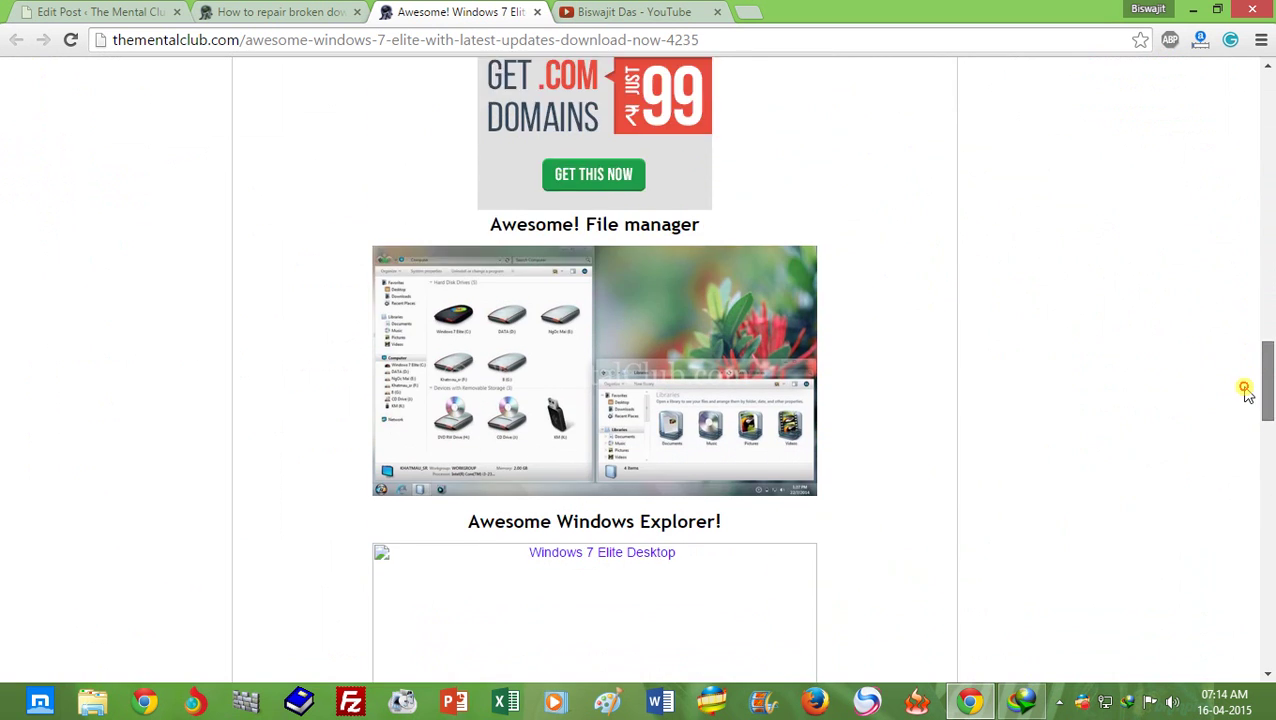
scroll(1245, 393, down, 3)
scroll(1245, 393, down, 1)
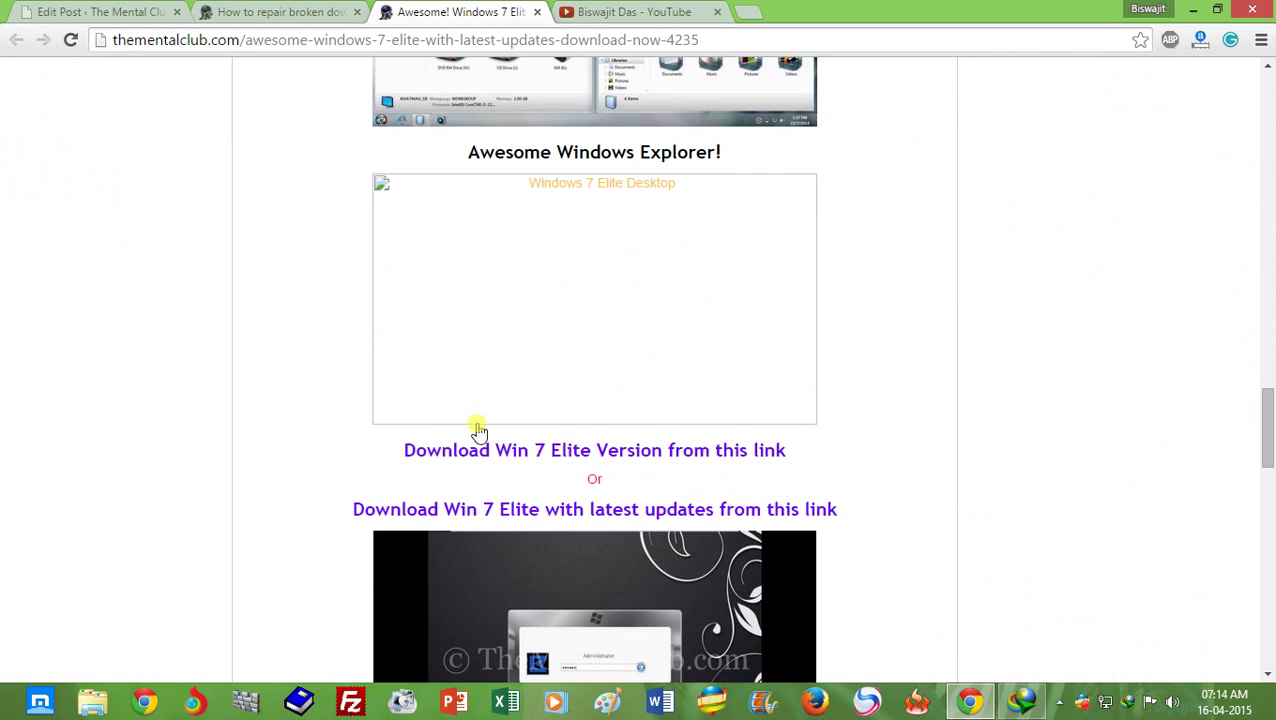
click(651, 455)
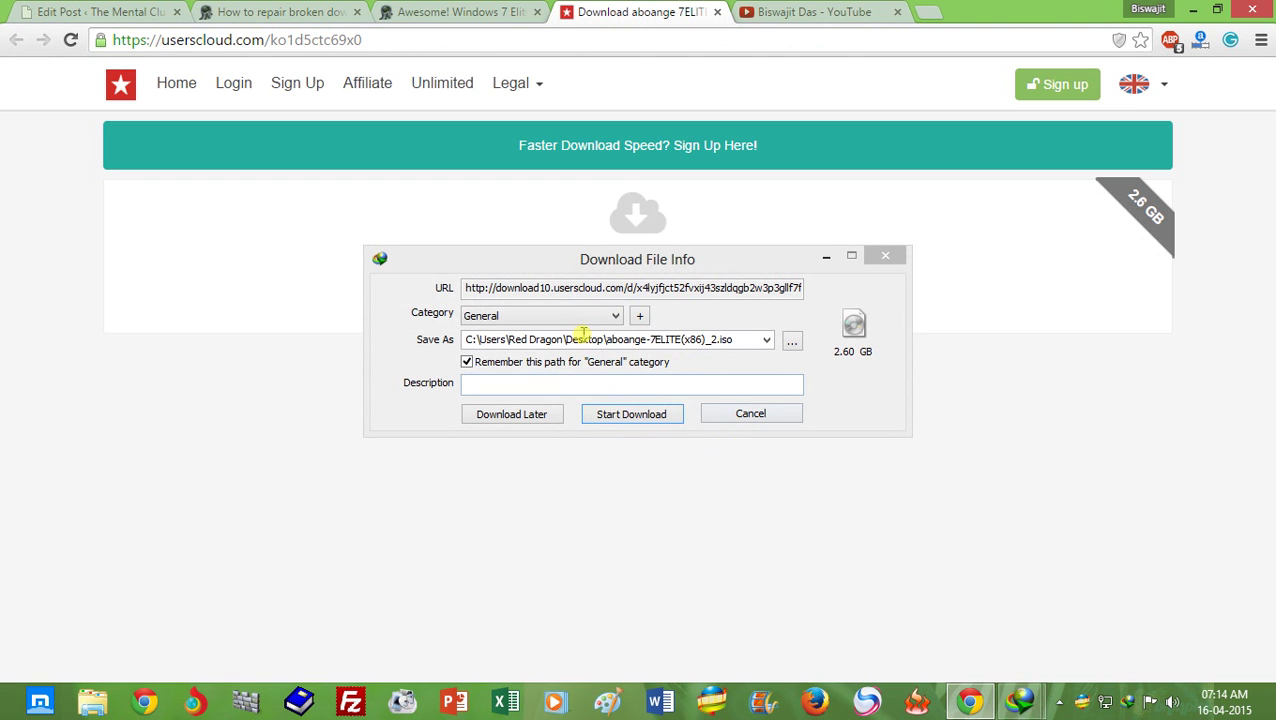
Copy the ISO's fresh URL from the Download File Info dialog, then cancel that download.
drag(614, 263, 572, 233)
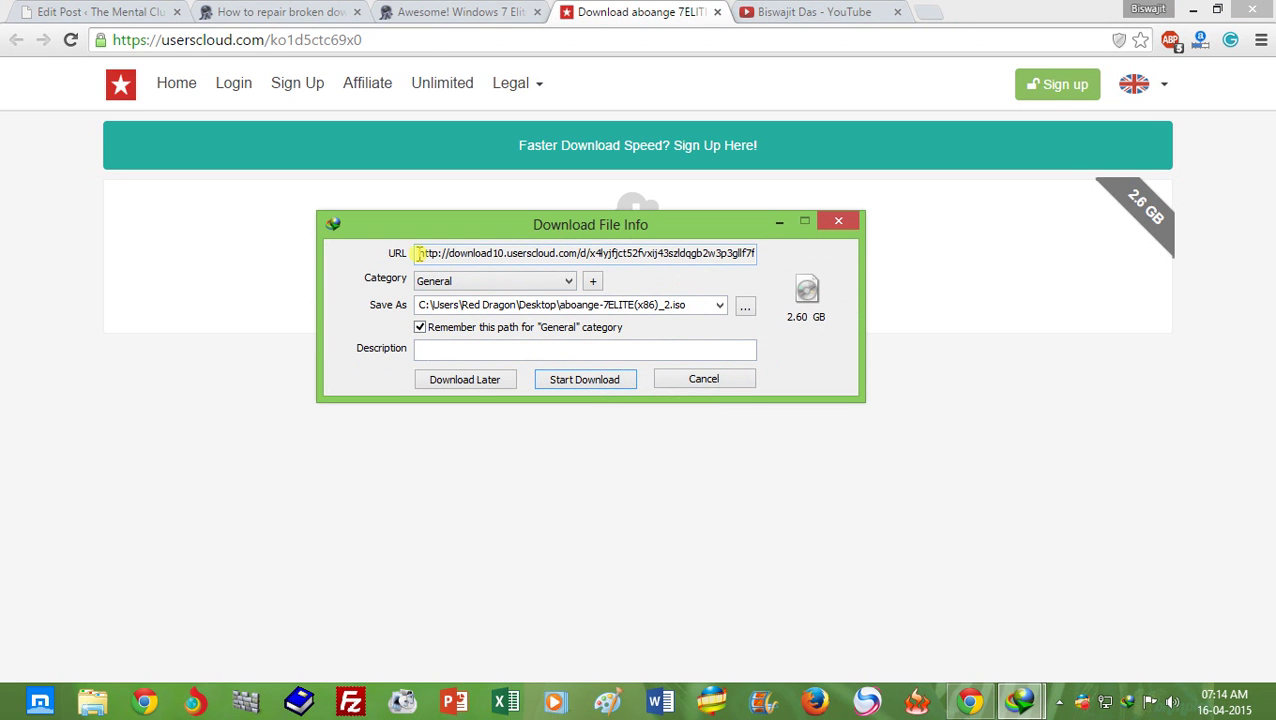
drag(419, 253, 765, 265)
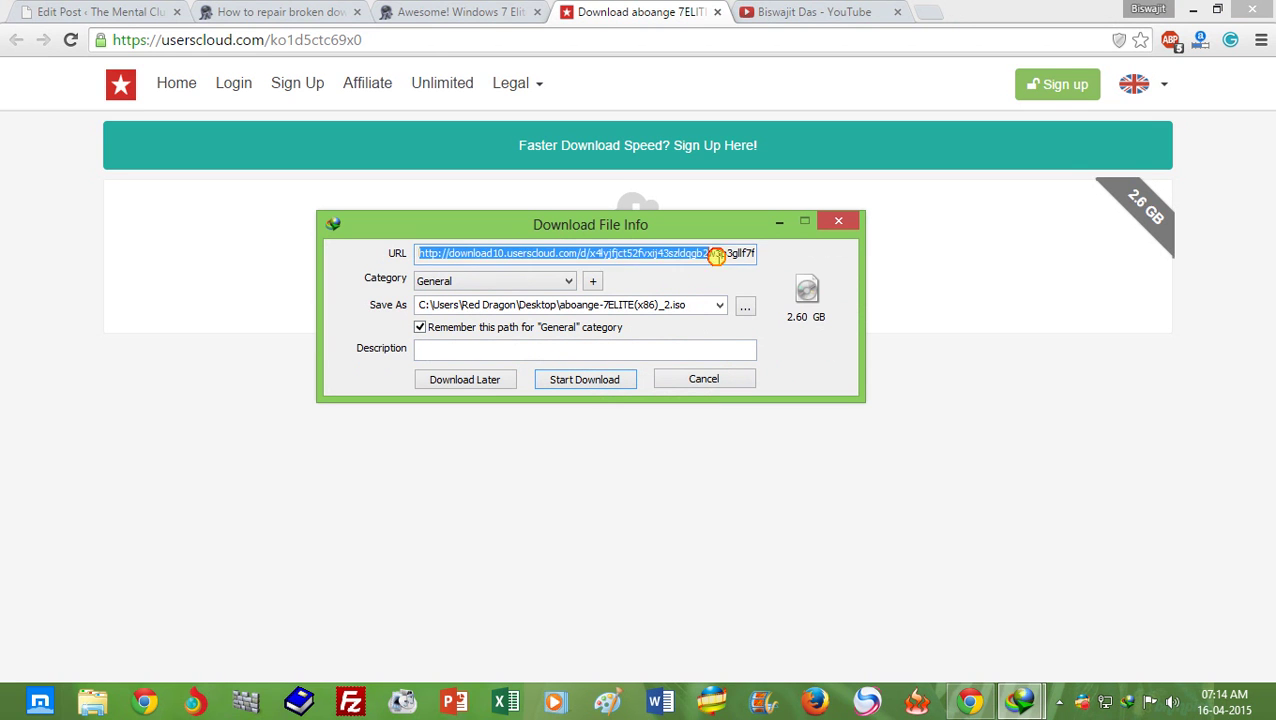
right_click(739, 256)
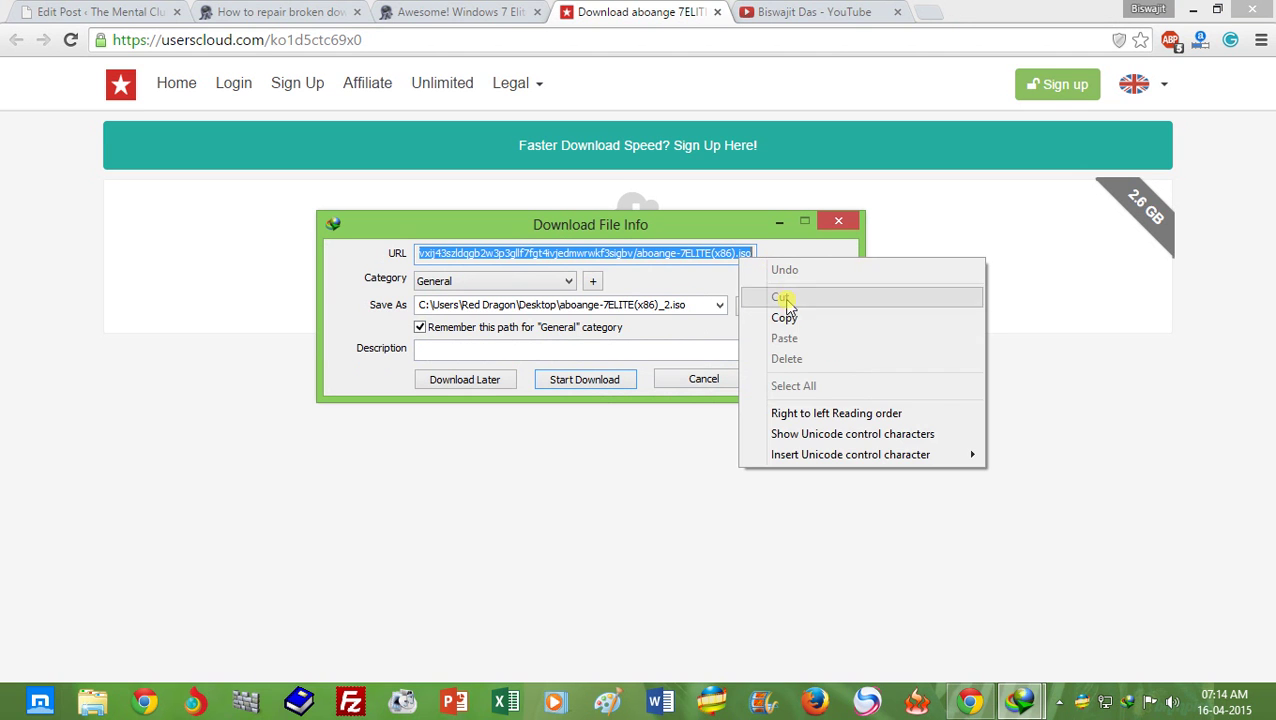
click(752, 319)
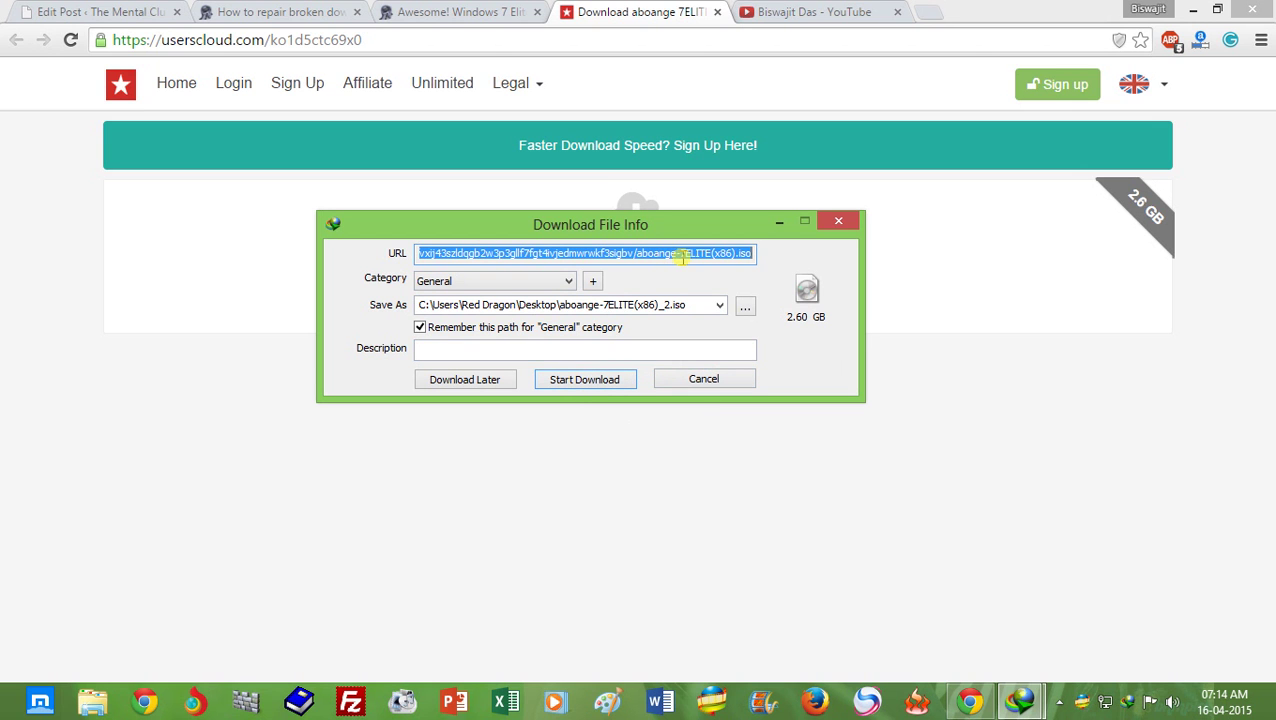
click(712, 376)
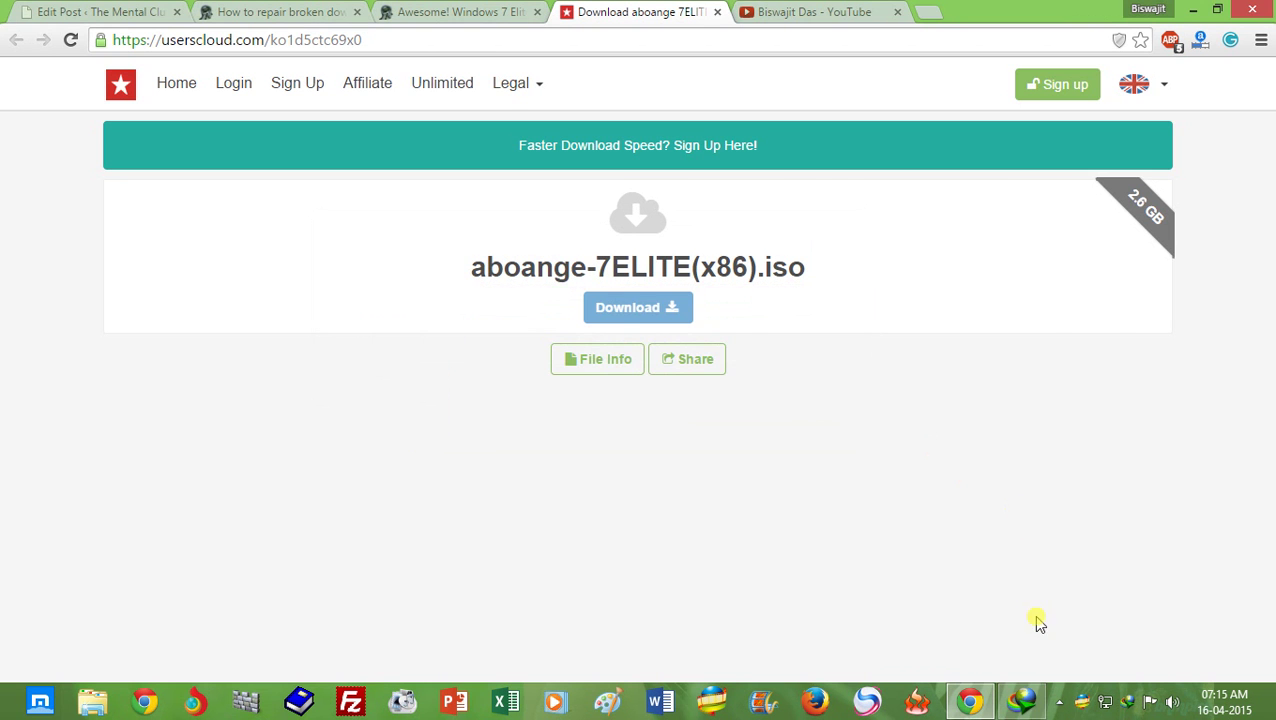
Open aboange-7ELITE(x86).iso's properties and delete its old download address.
click(1018, 699)
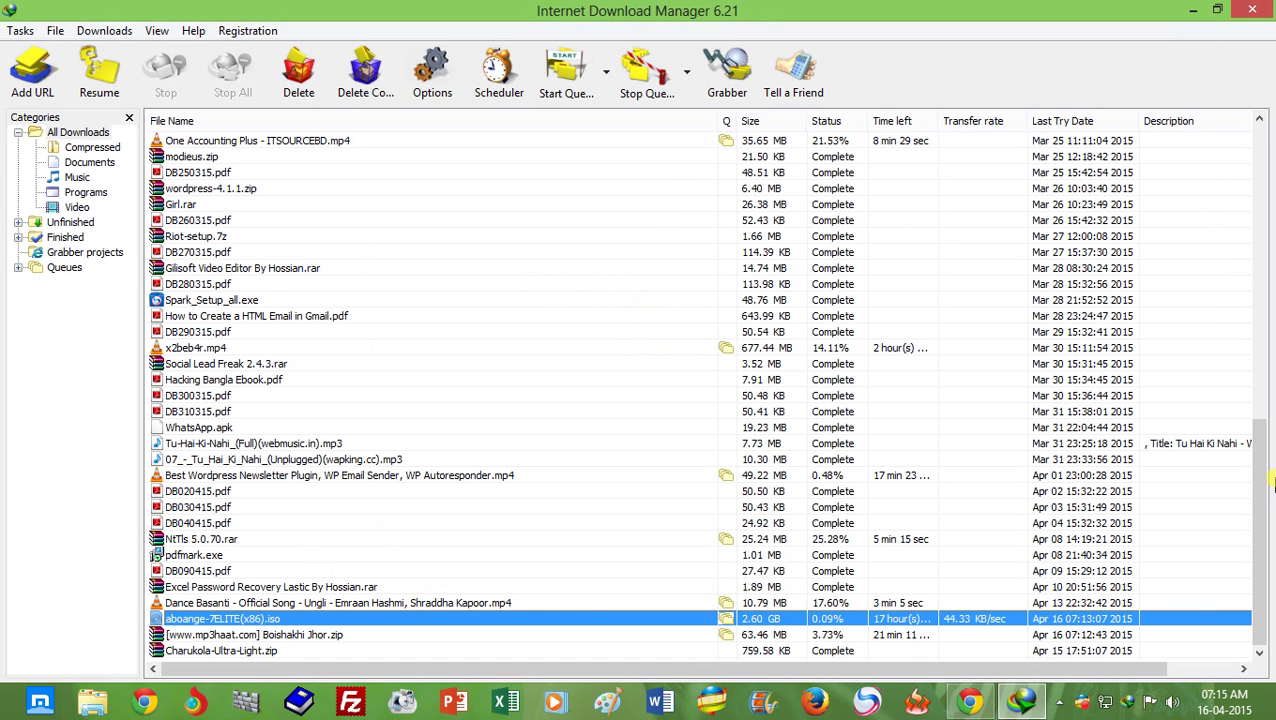
click(215, 617)
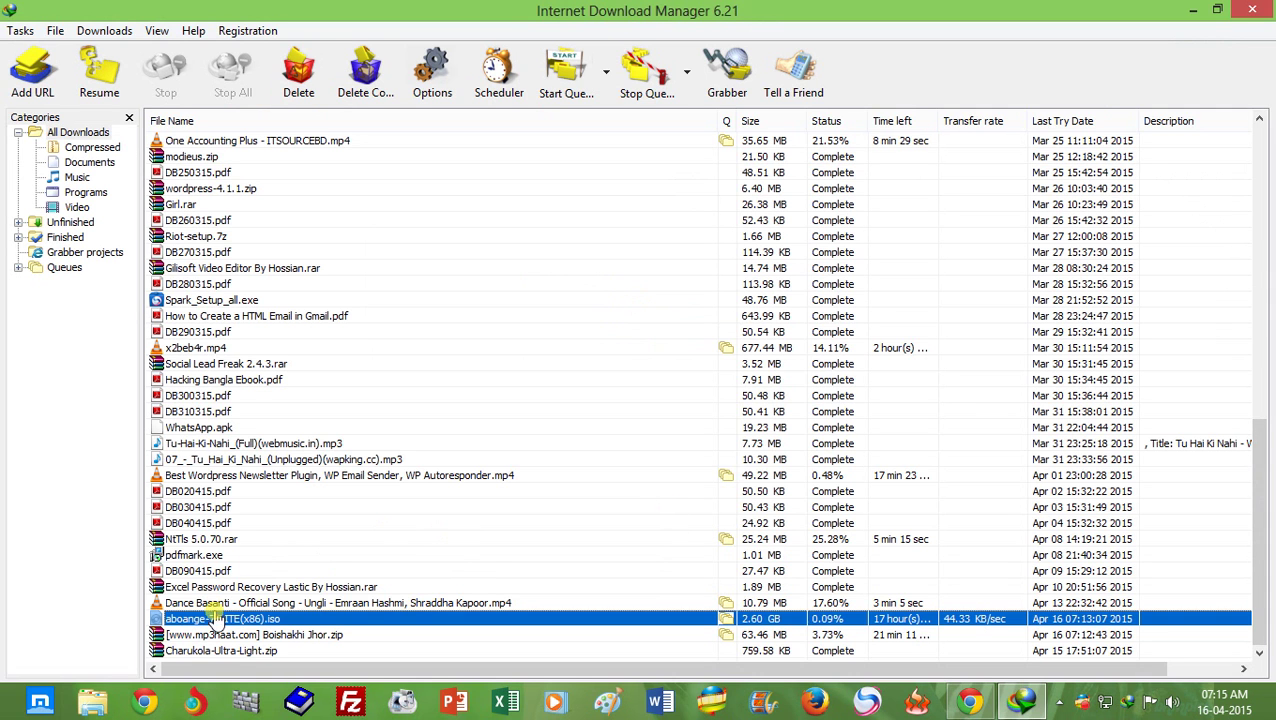
right_click(377, 620)
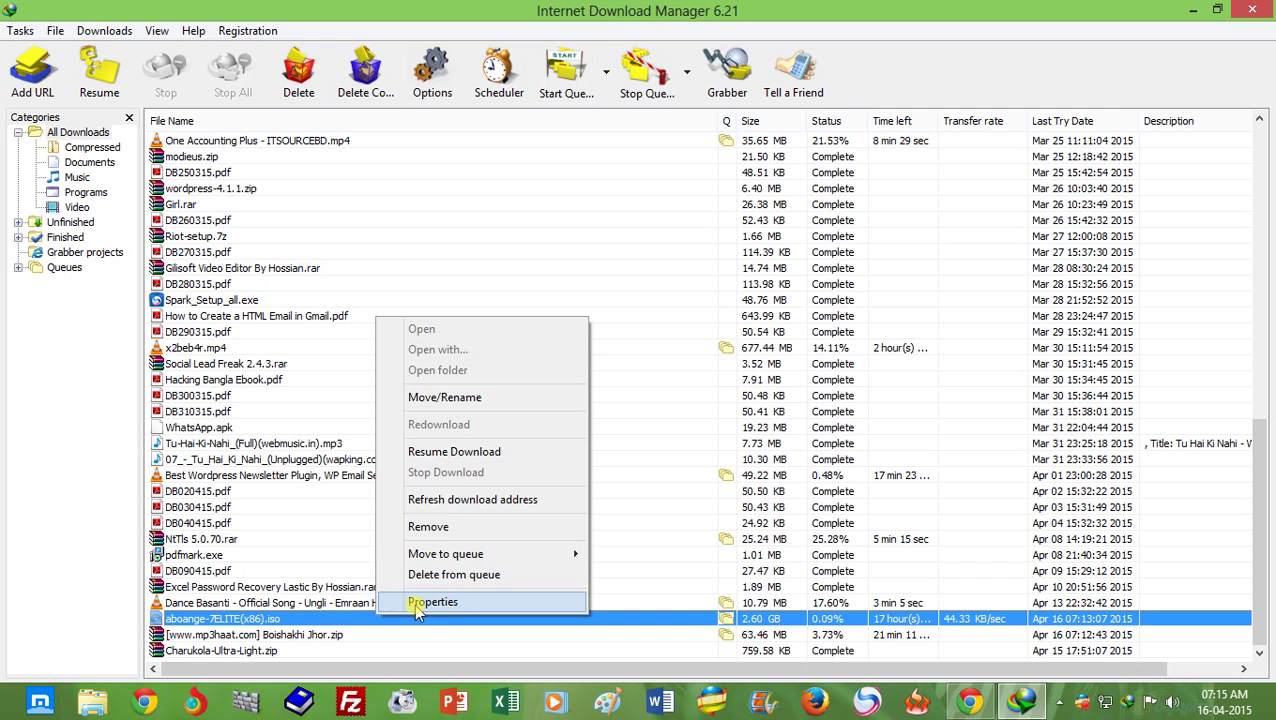
click(480, 604)
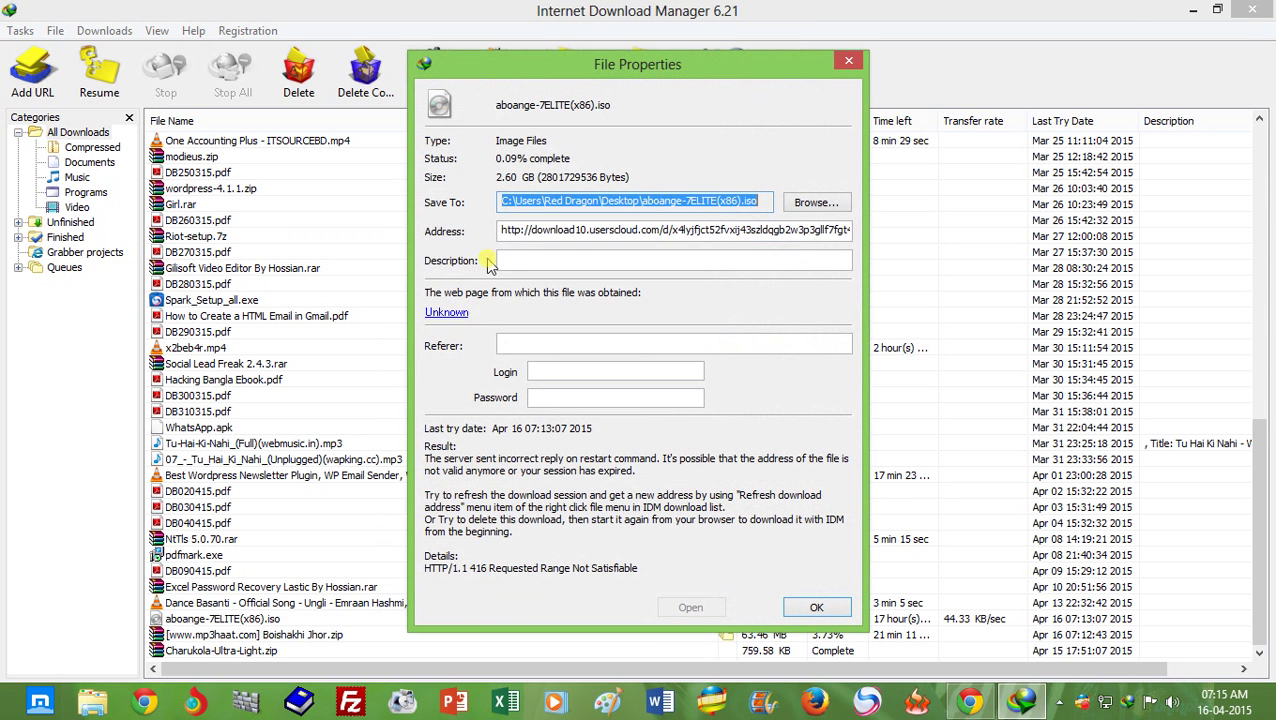
click(515, 230)
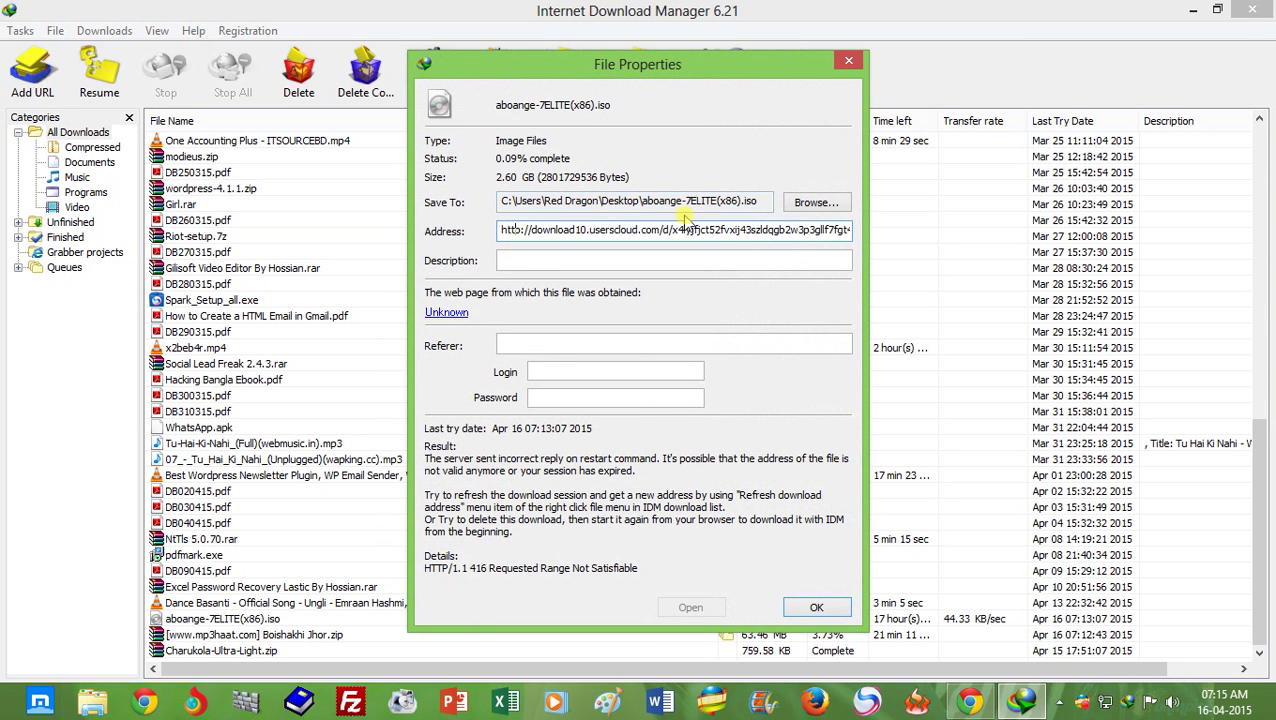
drag(502, 231, 945, 229)
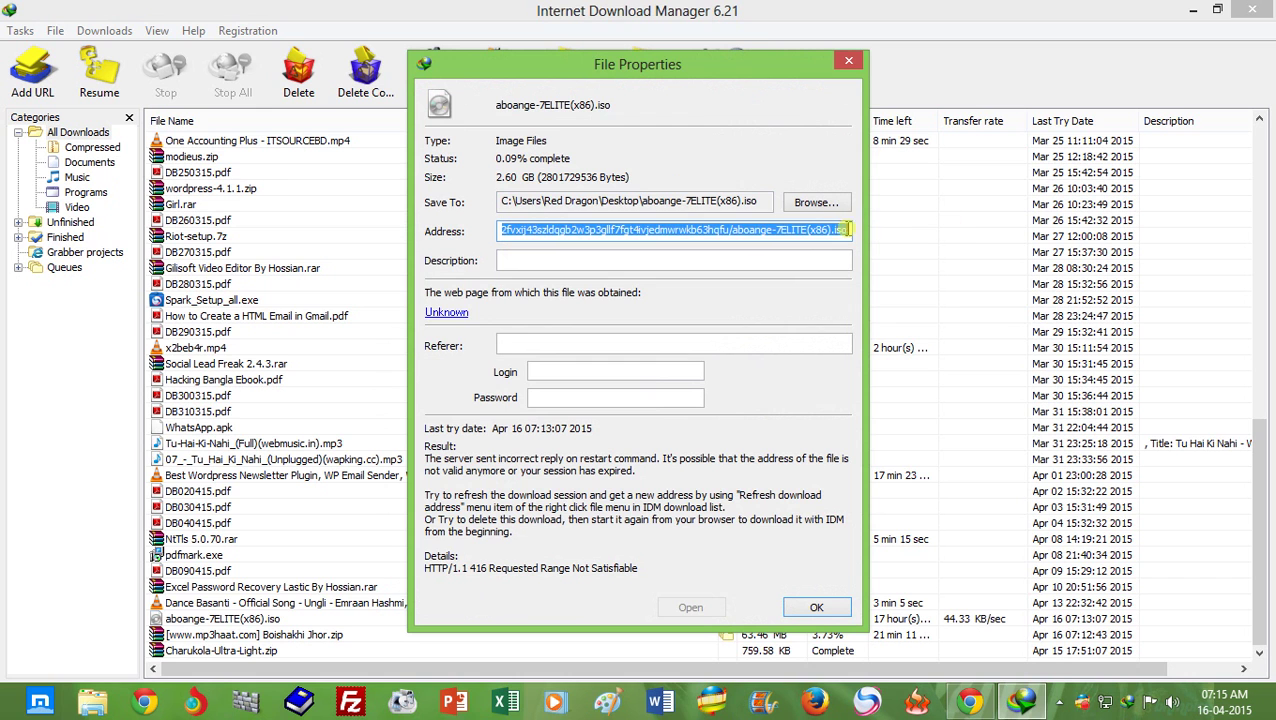
click(799, 231)
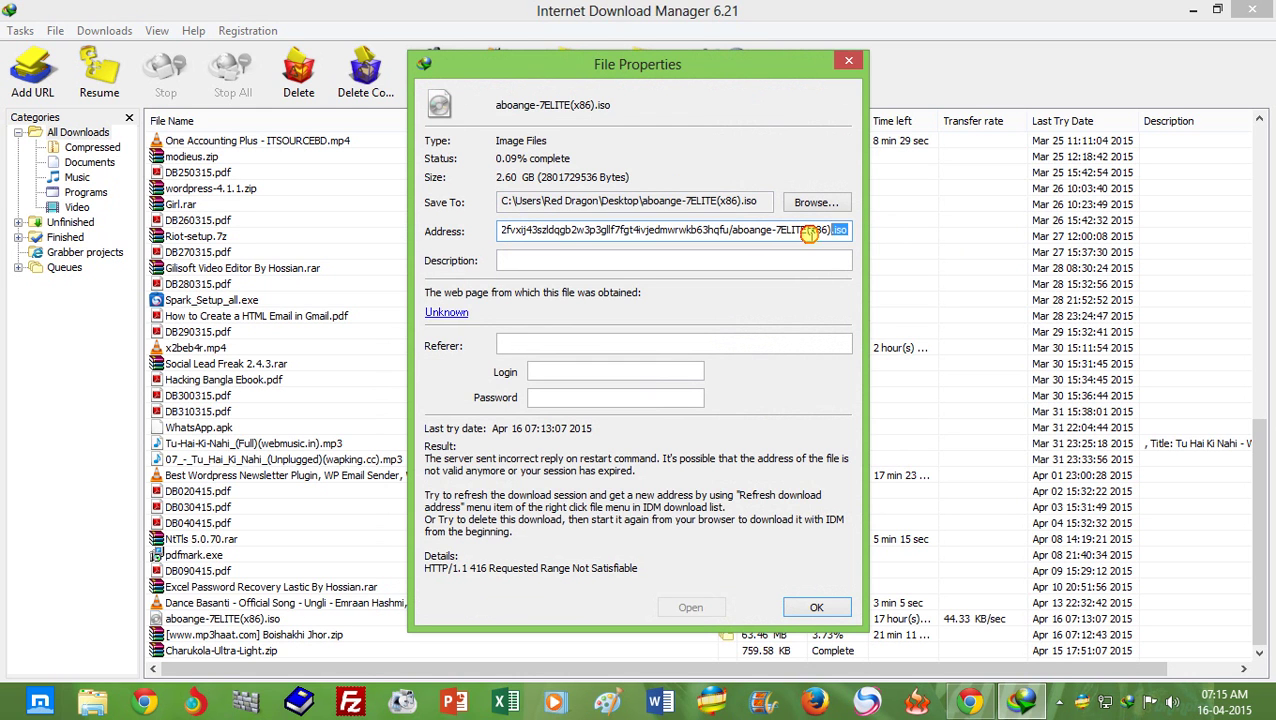
drag(808, 233, 412, 237)
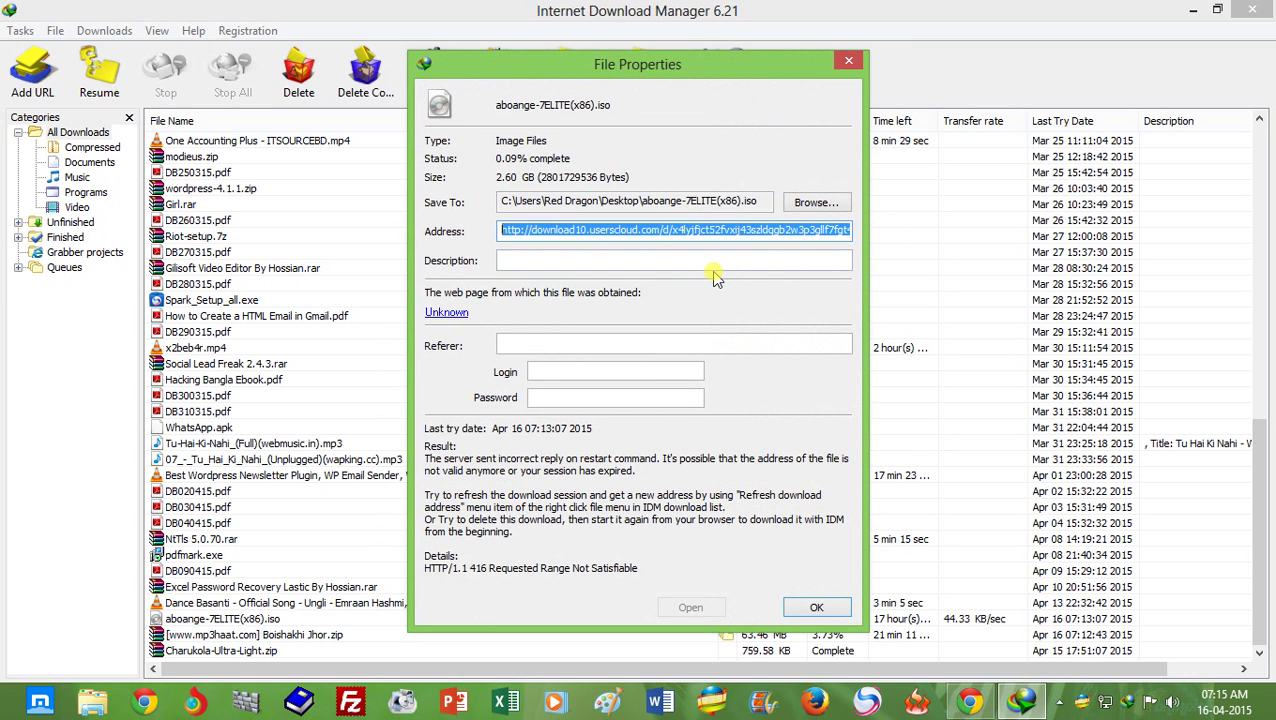
key(Delete)
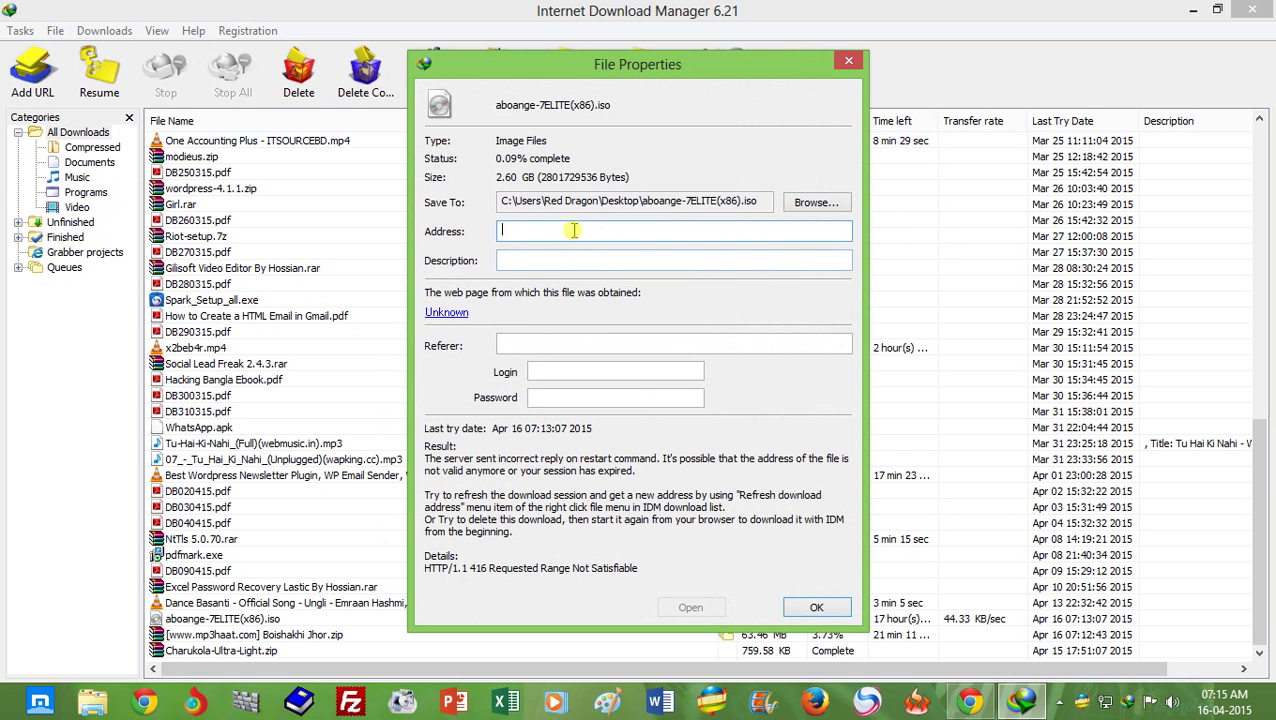
Paste the fresh address, save the properties, and resume the ISO download.
right_click(573, 231)
click(601, 305)
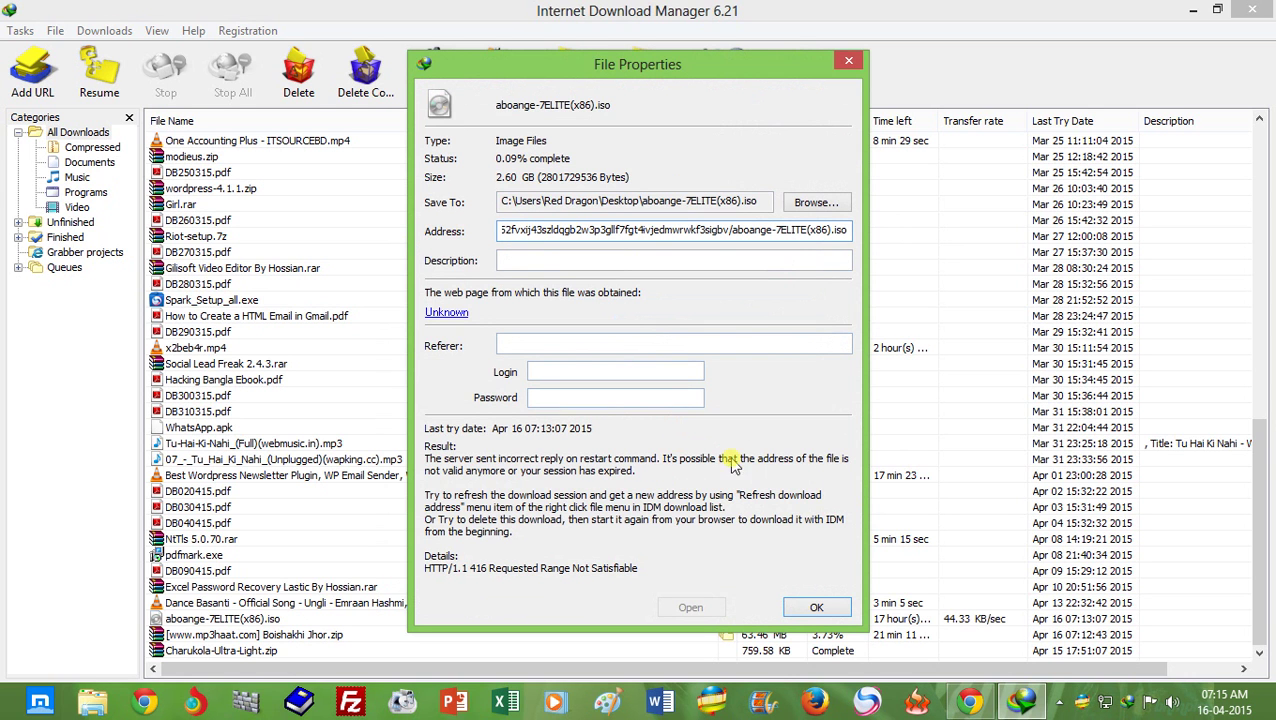
click(818, 608)
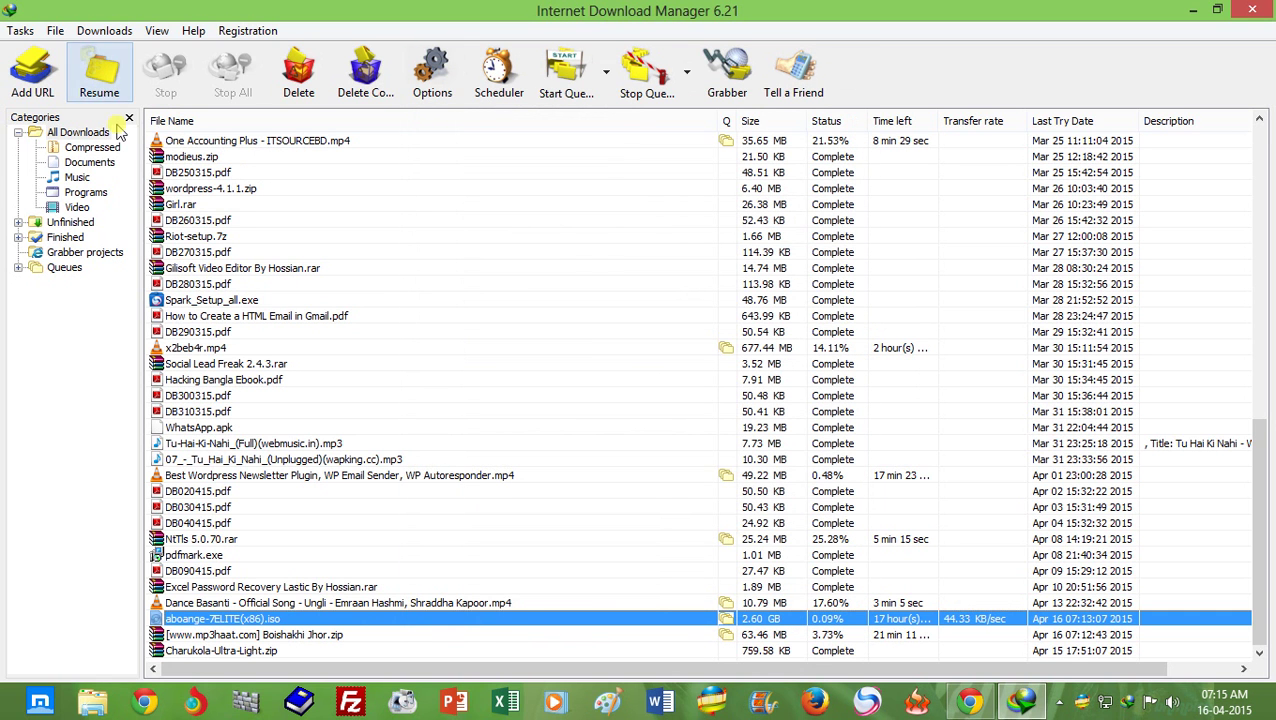
click(100, 80)
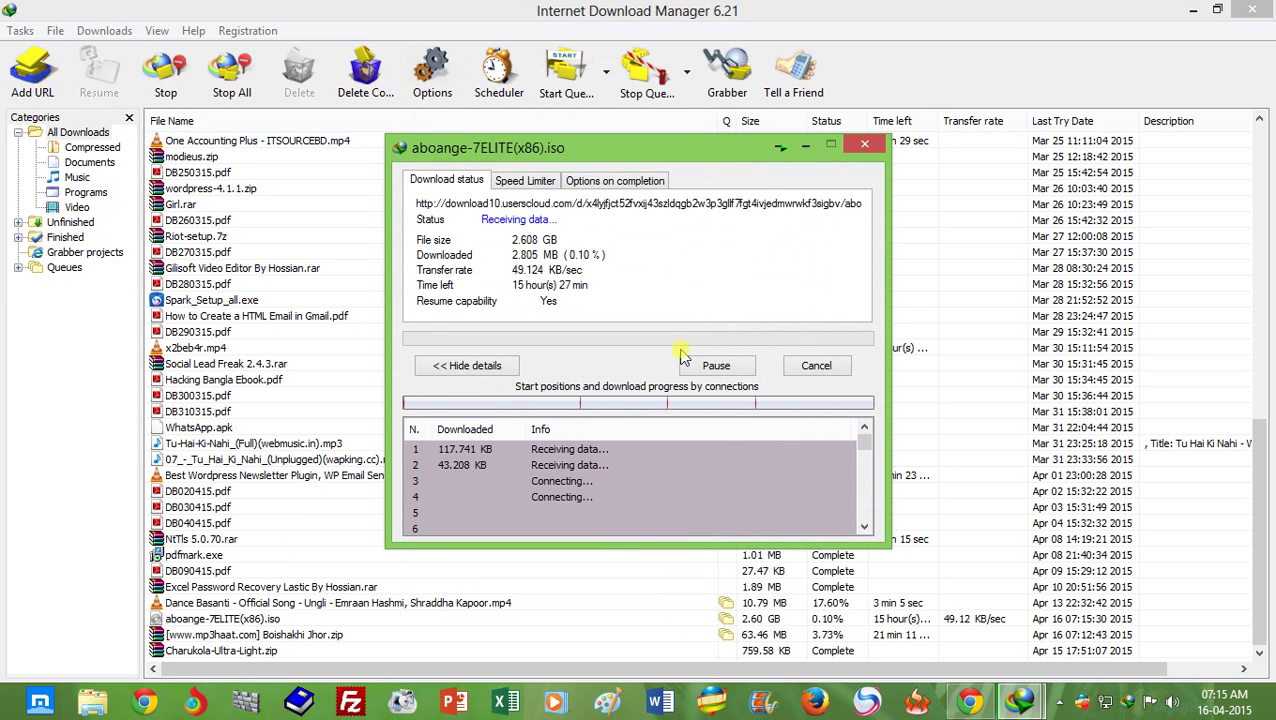
click(968, 705)
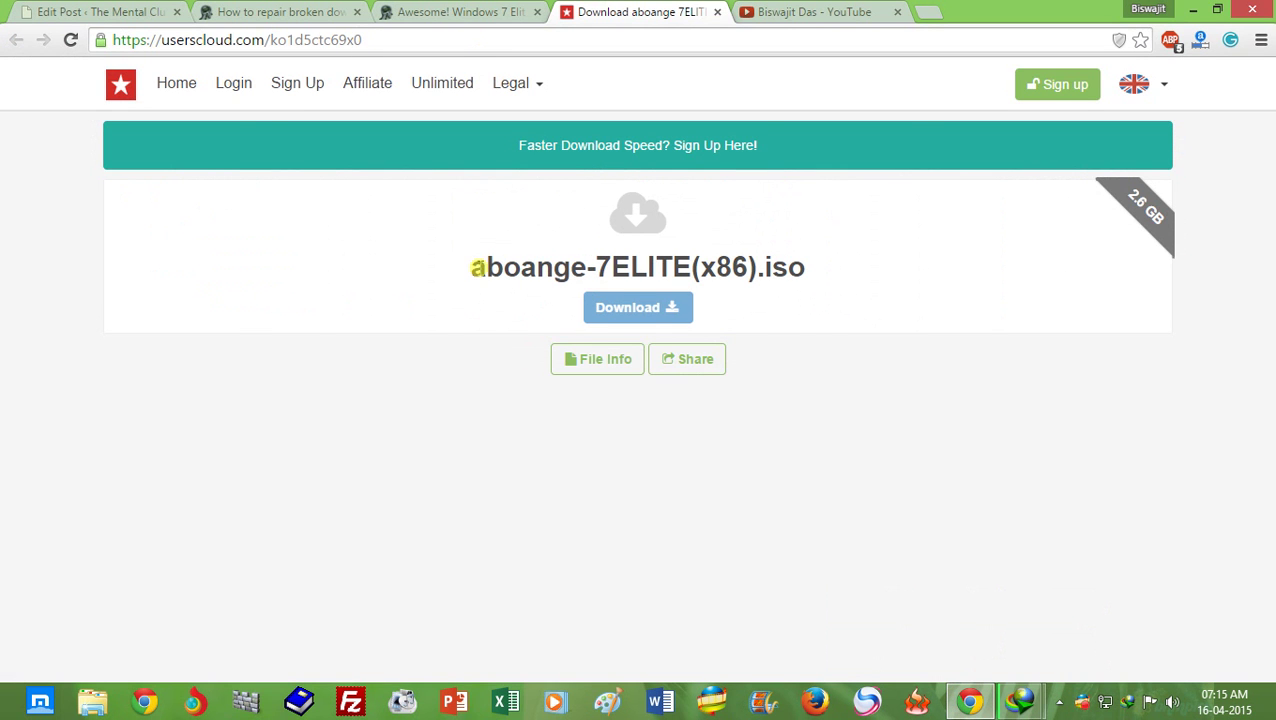
Cycle through the YouTube and repair-guide tabs back to the Windows 7 Elite post.
click(800, 12)
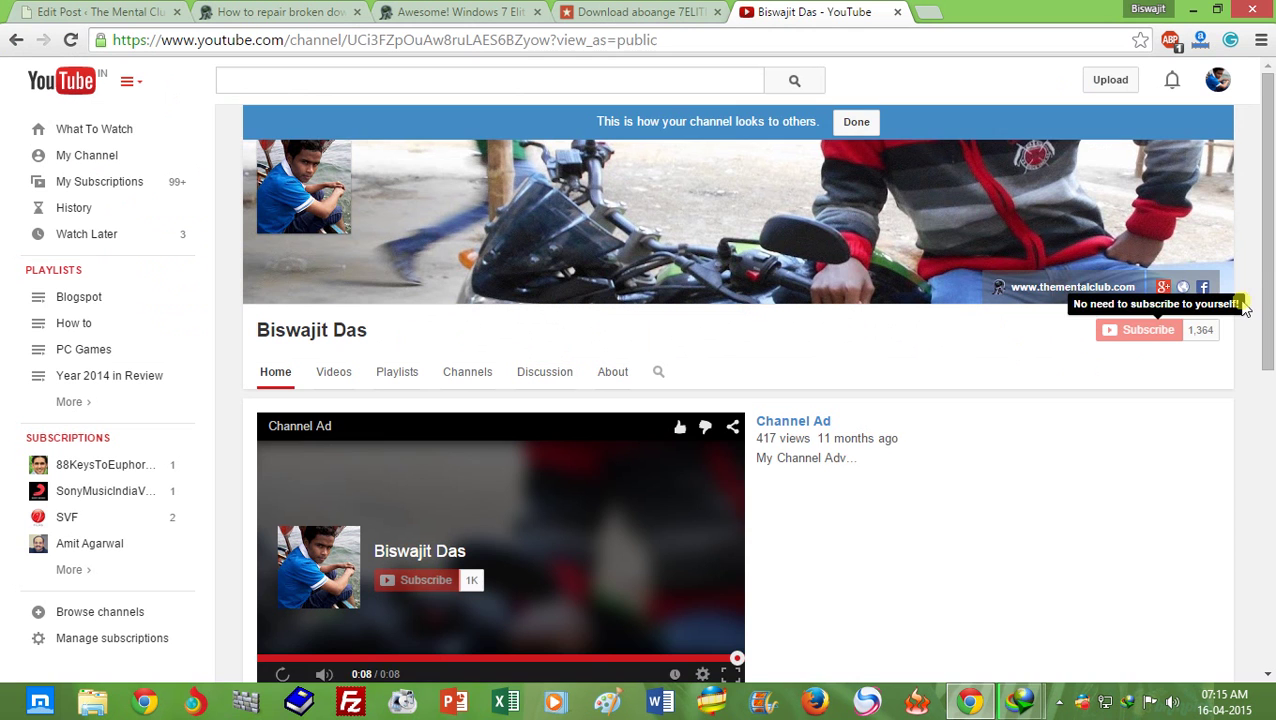
mouse_move(1267, 287)
mouse_down()
mouse_move(1267, 307)
mouse_move(1270, 262)
mouse_up()
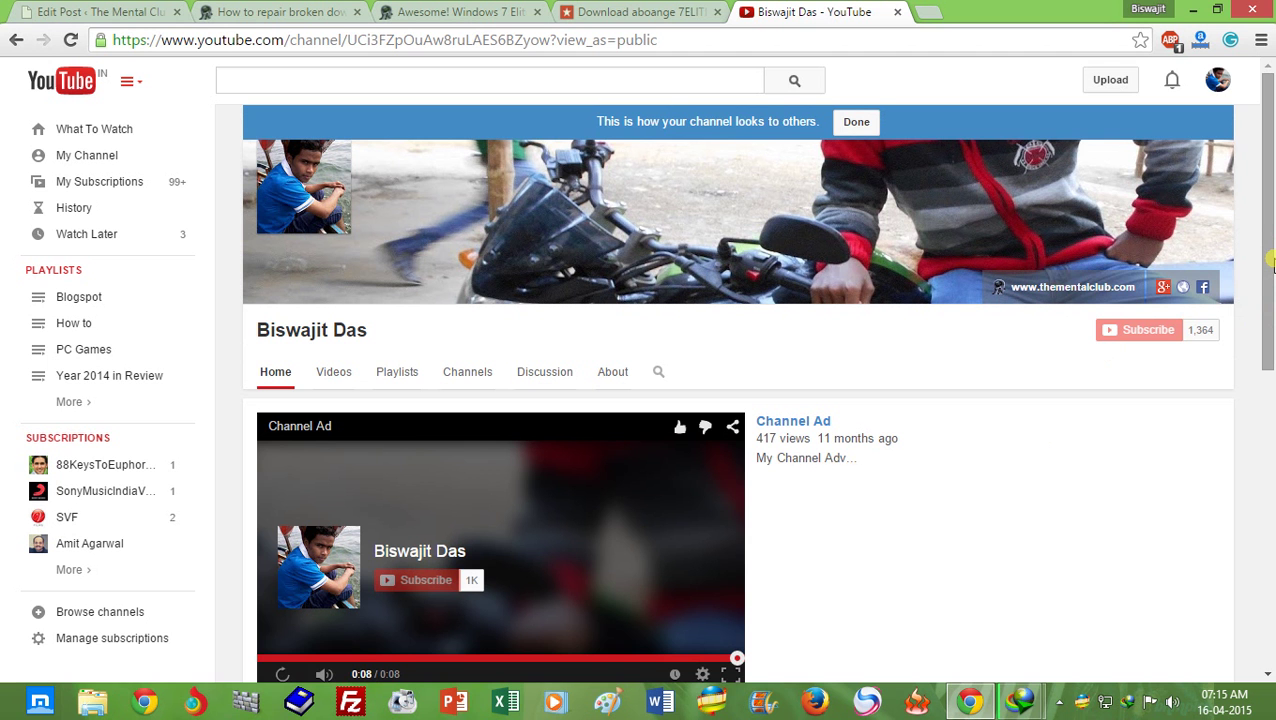
click(262, 11)
click(446, 10)
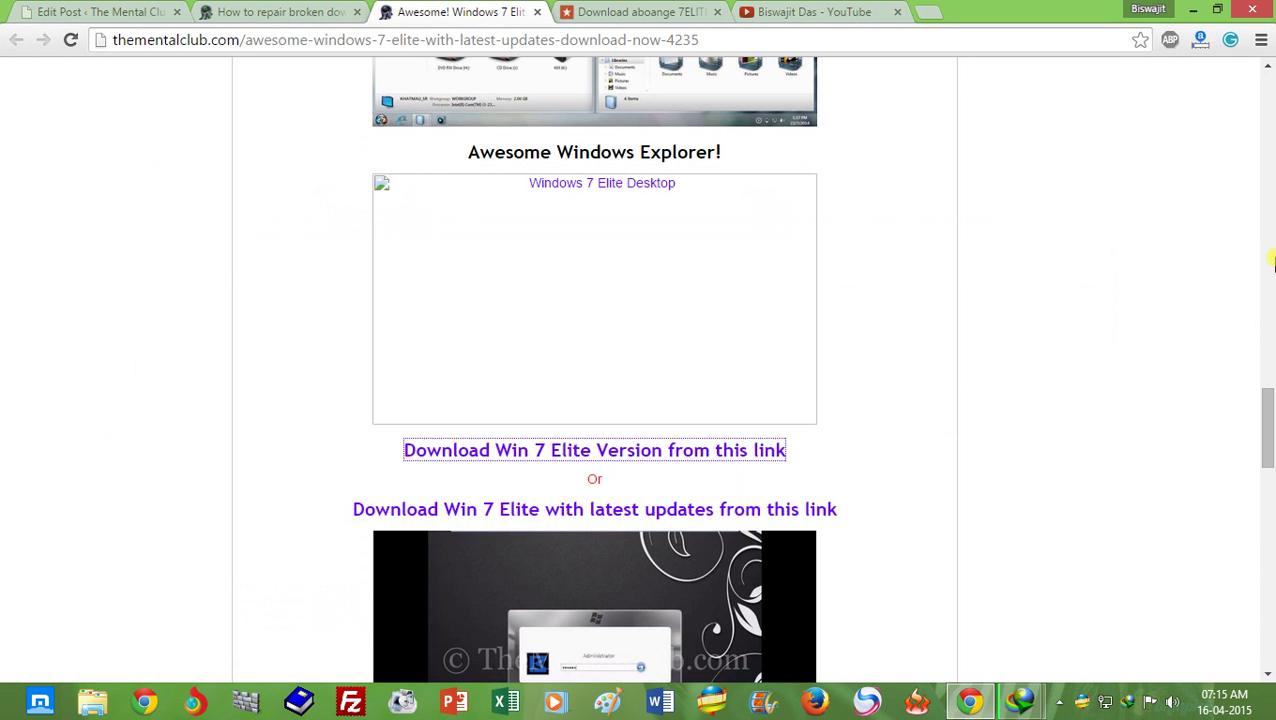